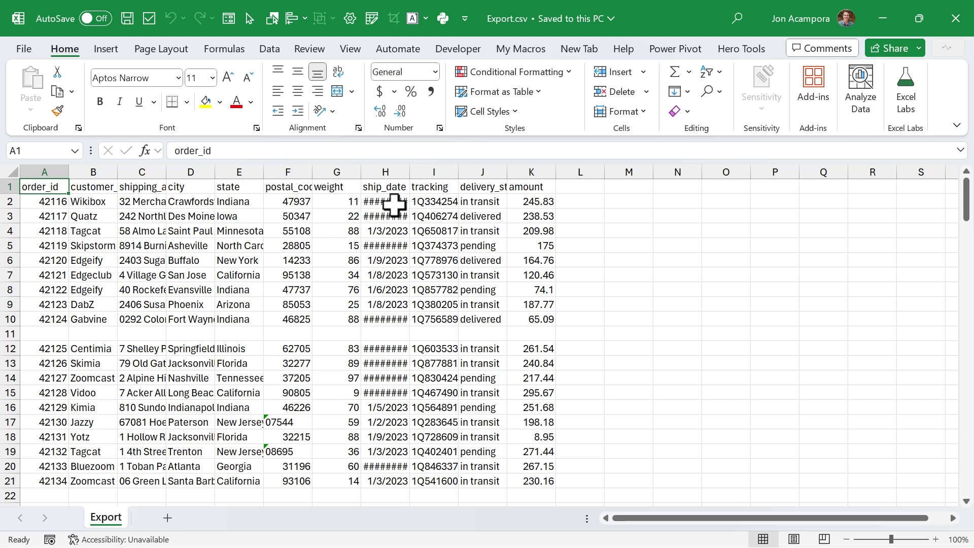
# - Close the open CSV export and import Export.csv from the Daily Logistics Report folder into a maximized Power Query Editor for transformation
pyautogui.click(948, 19)
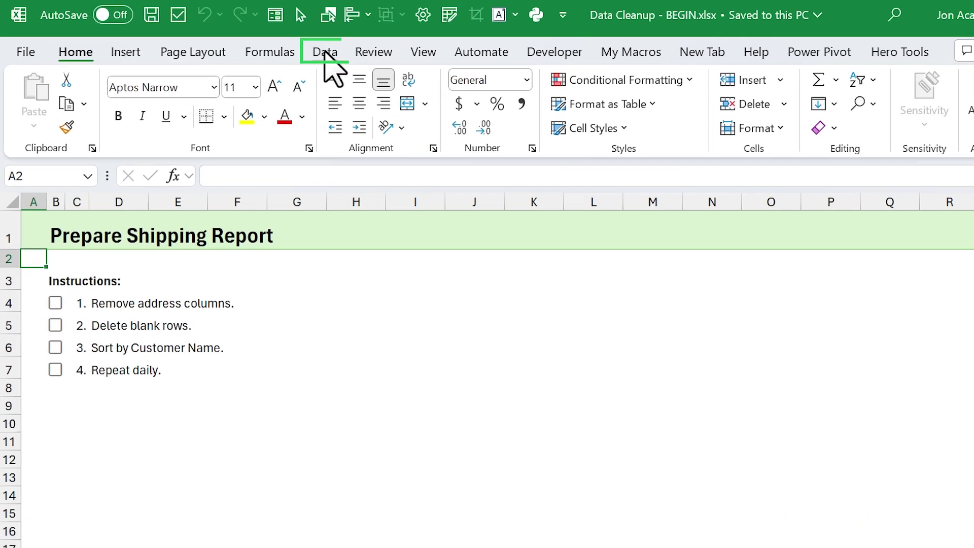
pyautogui.click(324, 52)
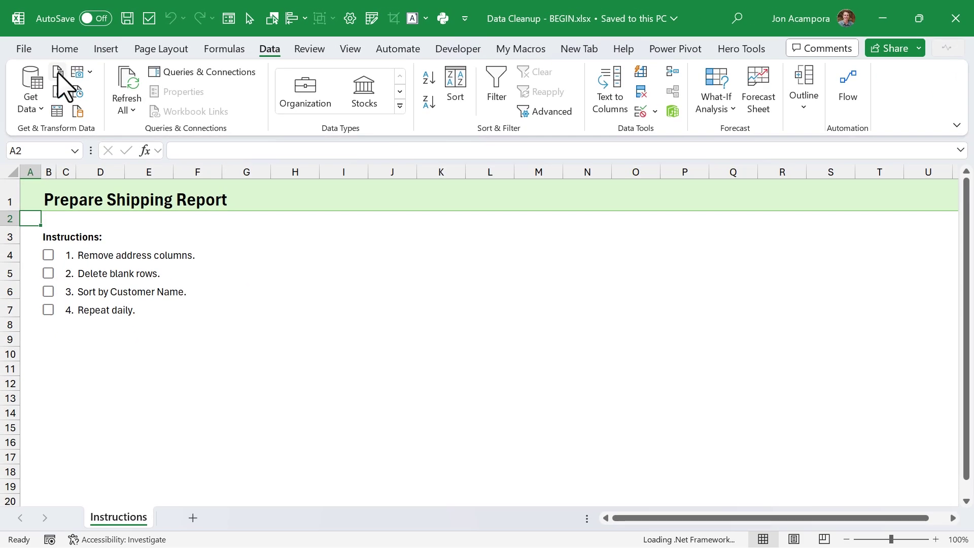
pyautogui.click(58, 81)
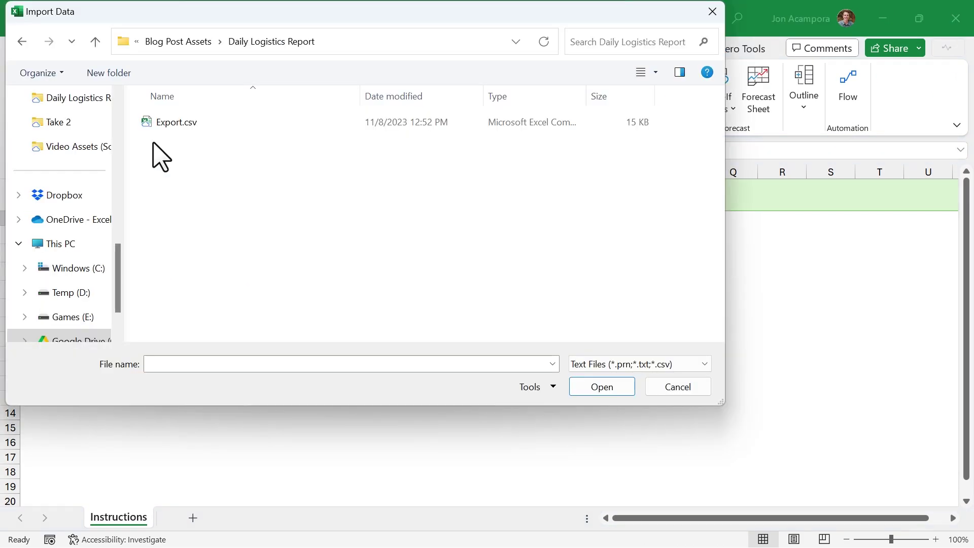
pyautogui.click(168, 133)
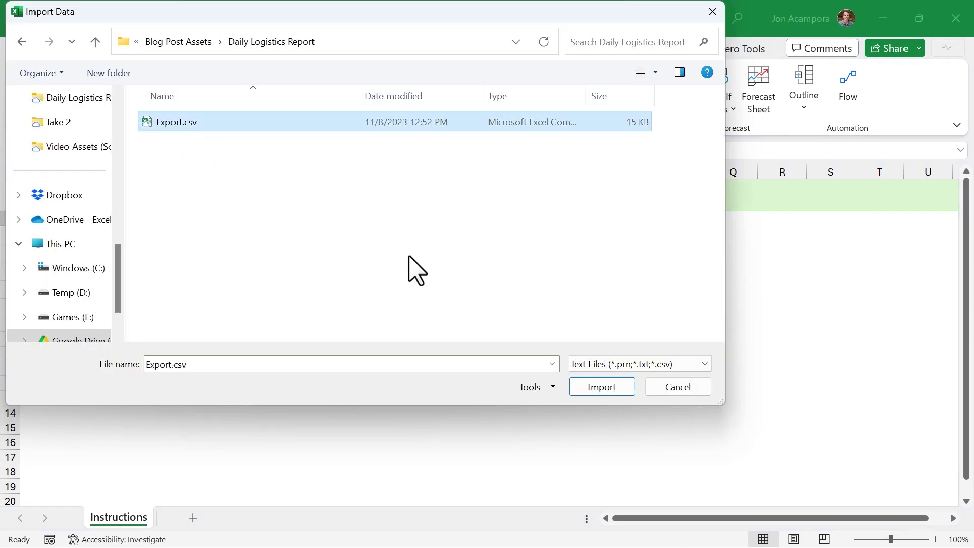
pyautogui.click(592, 389)
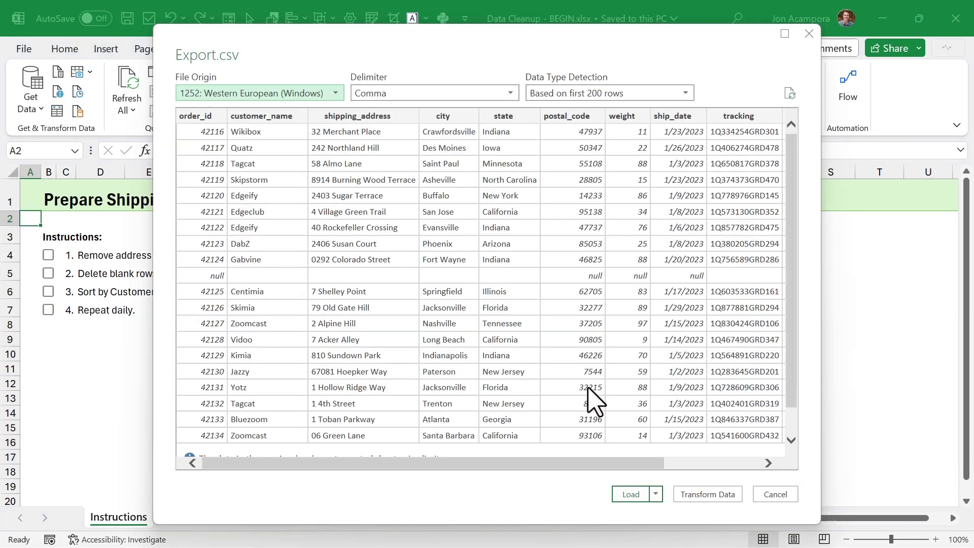
pyautogui.click(697, 495)
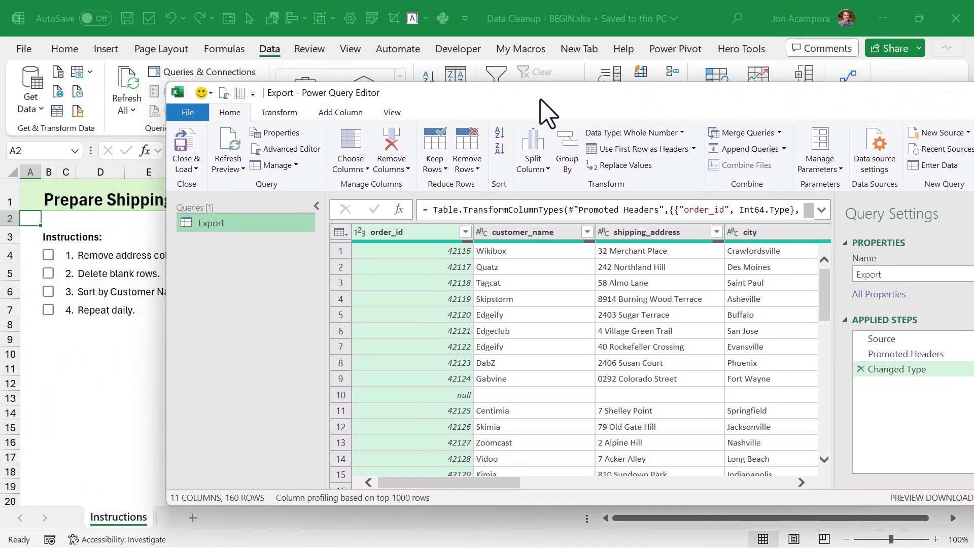
pyautogui.moveTo(617, 100); pyautogui.dragTo(537, 98)
pyautogui.doubleClick(538, 98)
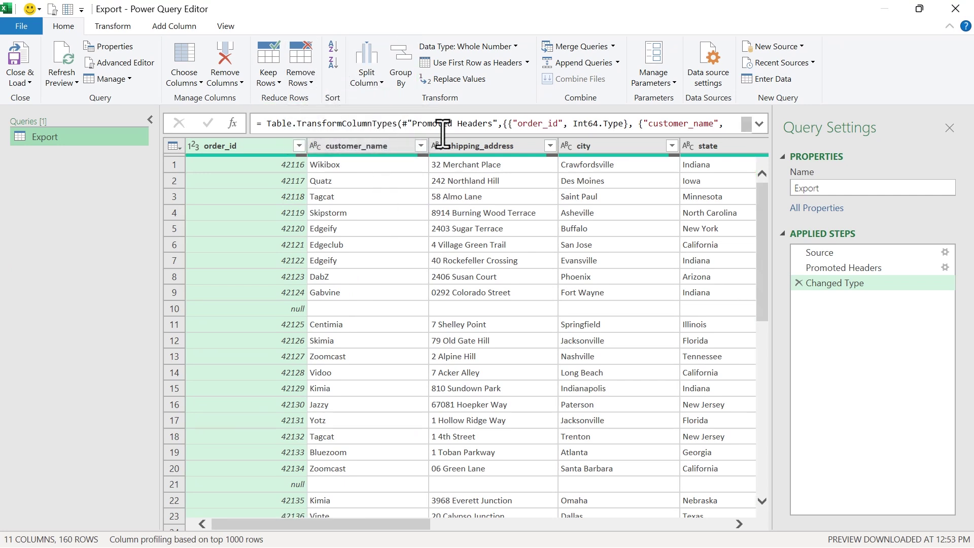
# - Remove the shipping_address, city, state and postal_code columns and all blank rows from the Export query
pyautogui.click(483, 149)
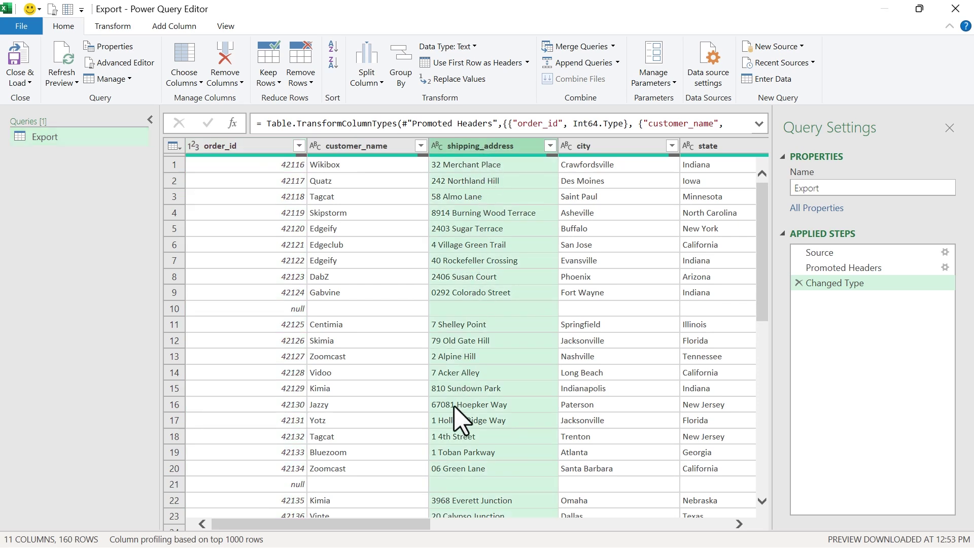
pyautogui.moveTo(422, 532); pyautogui.dragTo(551, 533)
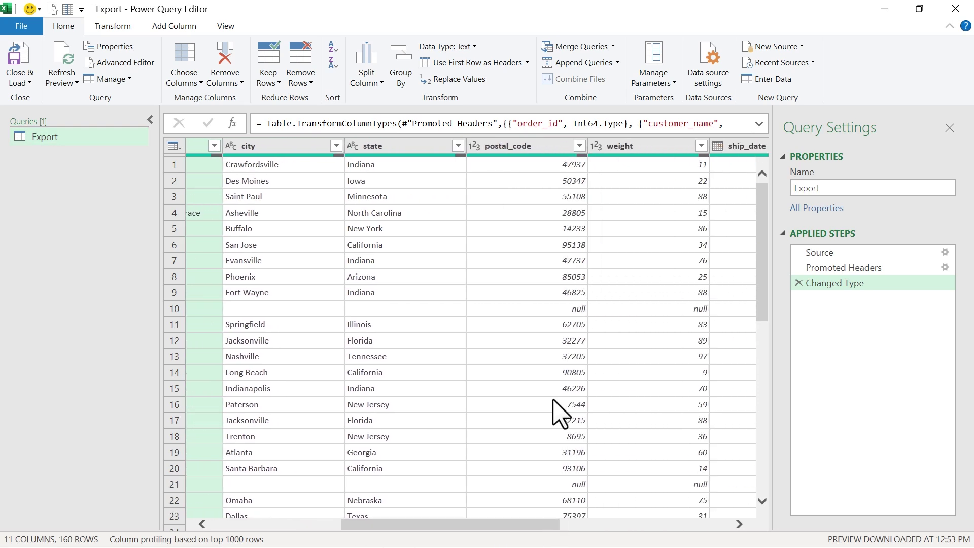
pyautogui.keyDown('shift'); pyautogui.click(537, 146); pyautogui.keyUp('shift')
pyautogui.rightClick(538, 147)
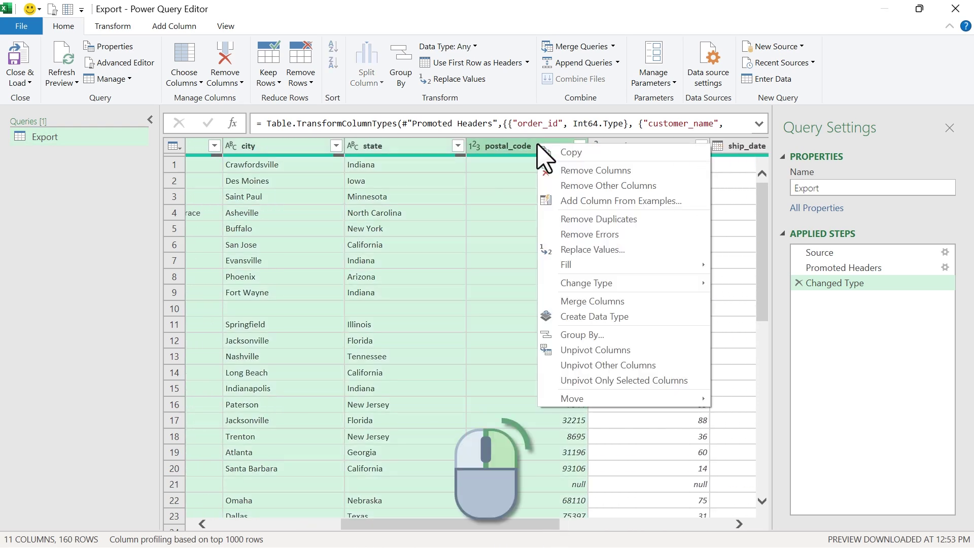
pyautogui.press('Delete')
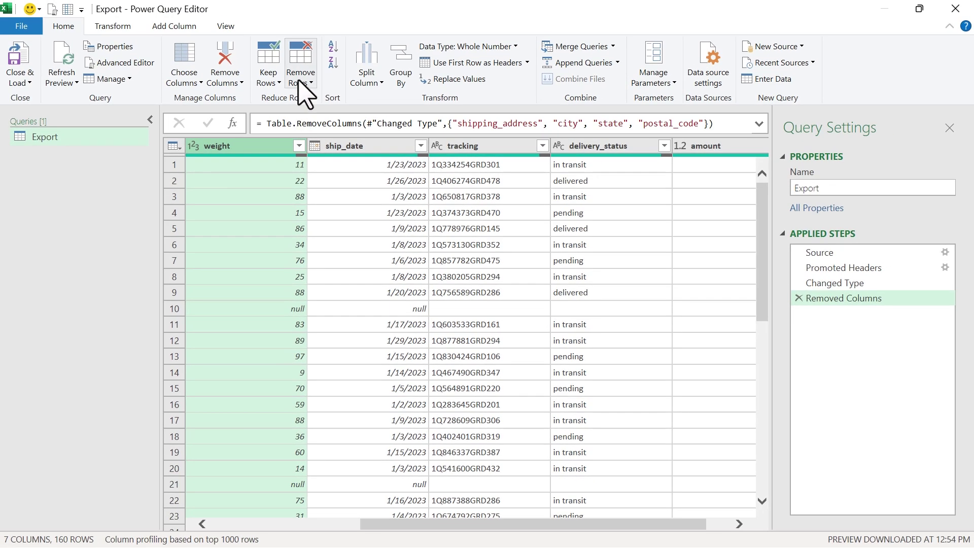
pyautogui.click(299, 81)
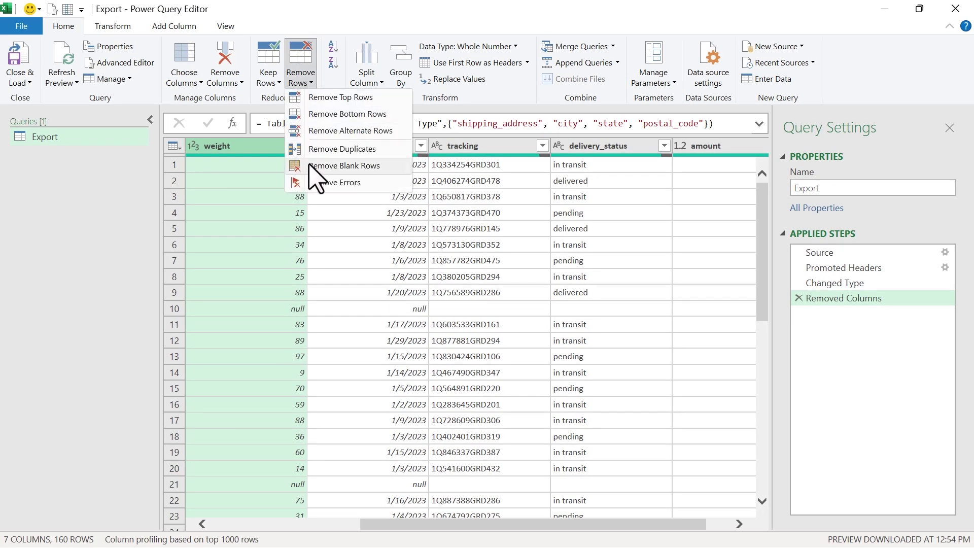
pyautogui.click(344, 166)
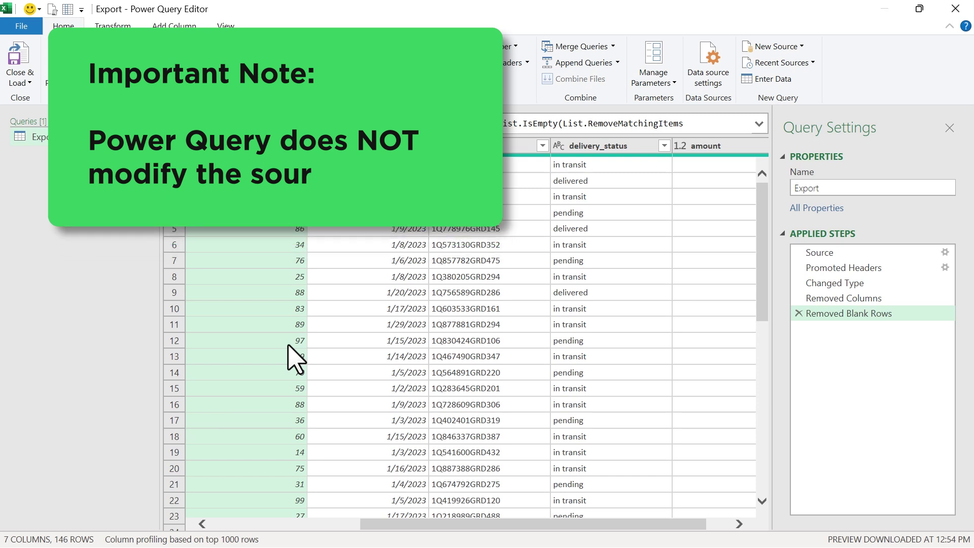
# - Sort the query by customer_name in ascending order and load it into the workbook
pyautogui.moveTo(374, 525); pyautogui.dragTo(208, 522)
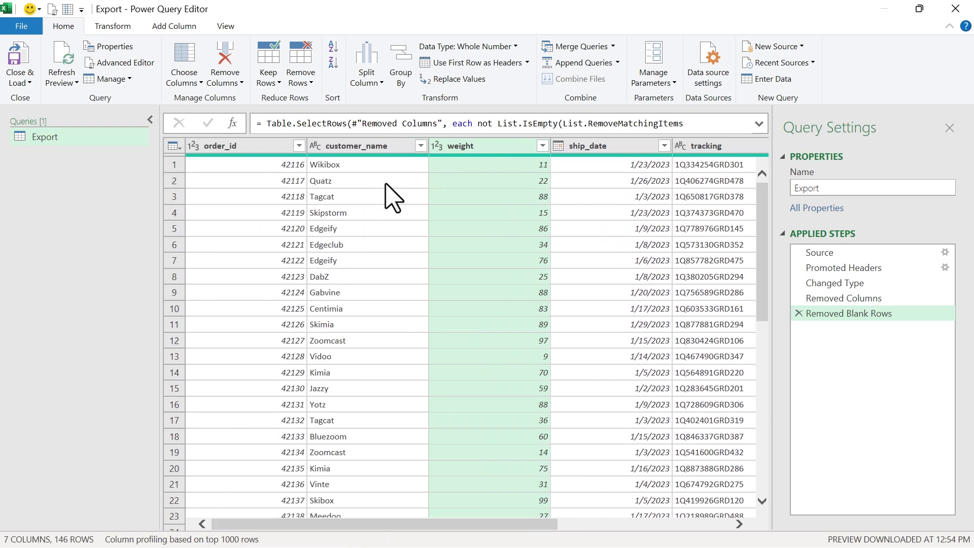
pyautogui.click(421, 147)
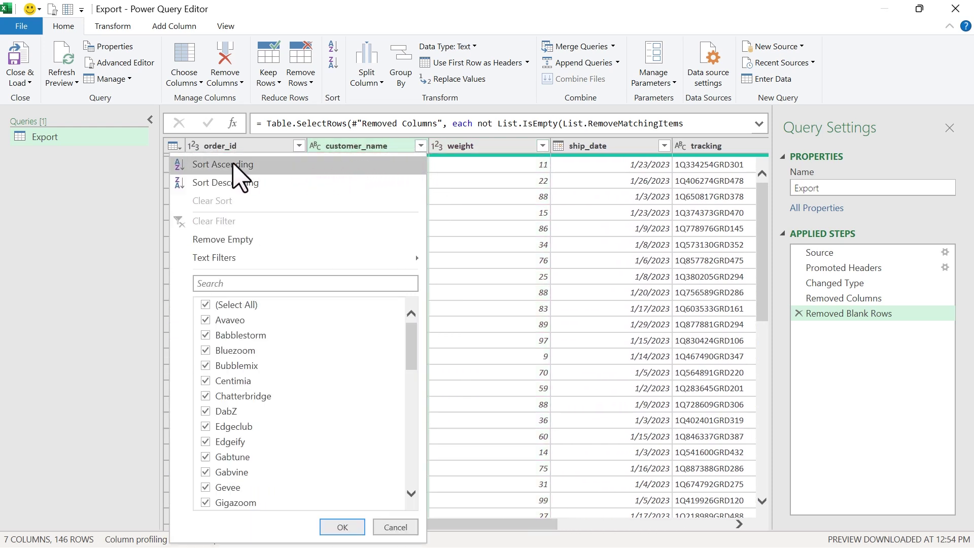
pyautogui.click(233, 165)
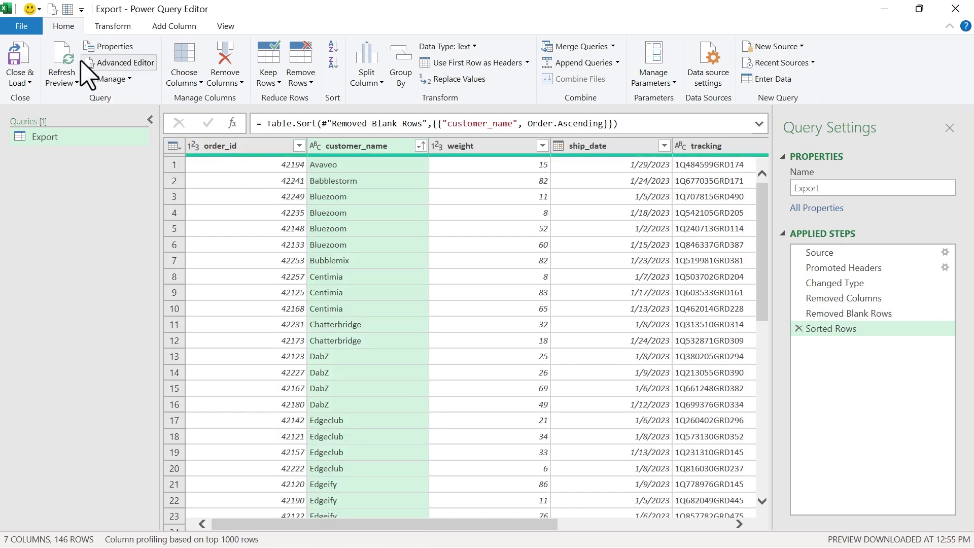
pyautogui.click(20, 59)
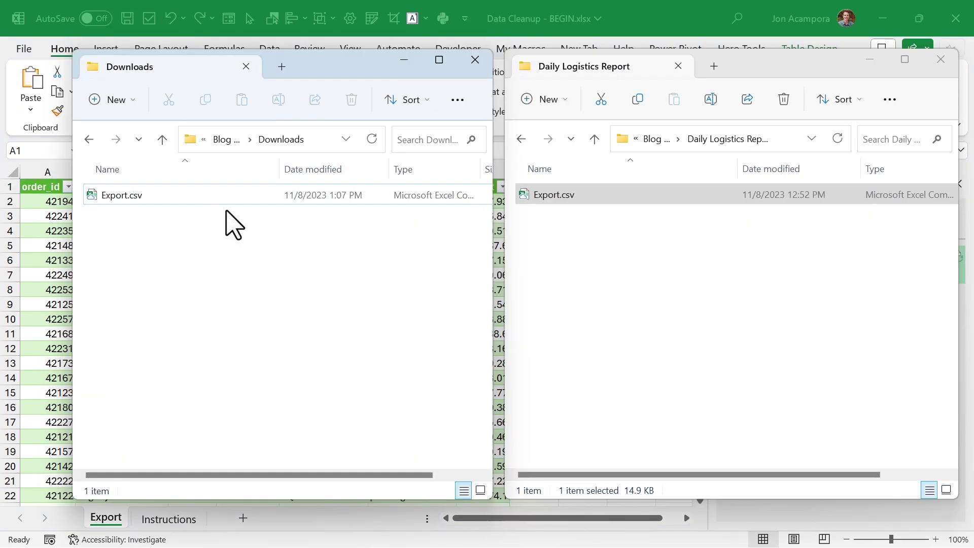
# - Replace Export.csv in the Daily Logistics Report folder with the version from Downloads and refresh the loaded Export table
pyautogui.moveTo(146, 196); pyautogui.dragTo(635, 247)
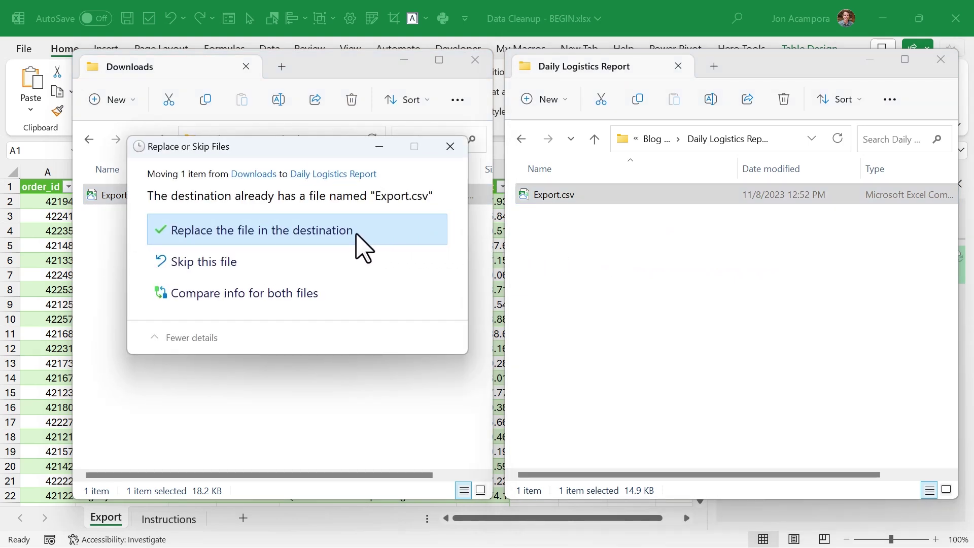
pyautogui.click(364, 248)
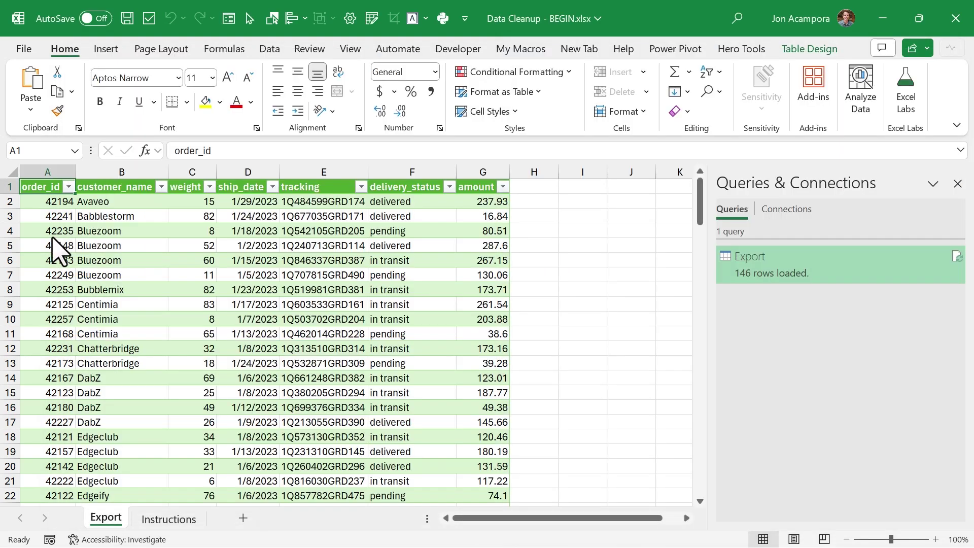
pyautogui.click(54, 242)
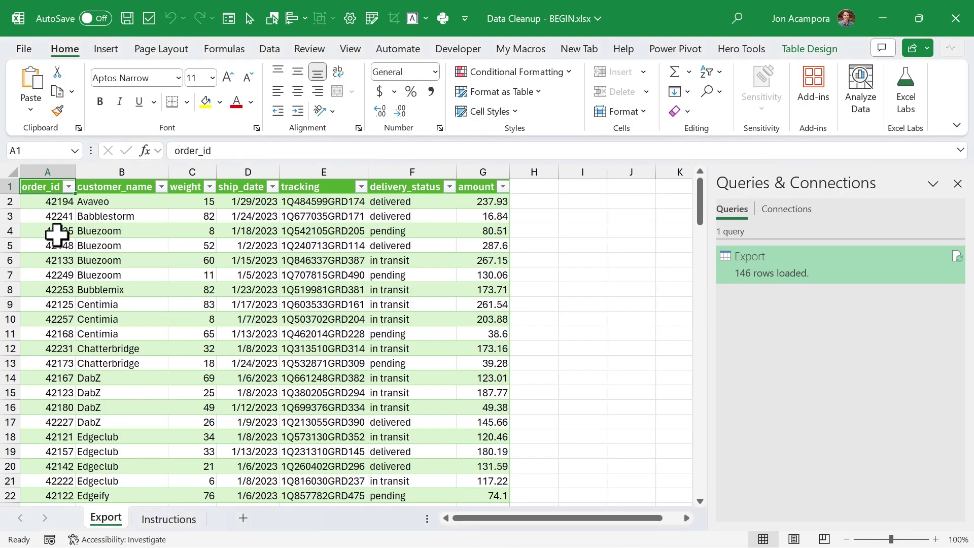
pyautogui.rightClick(92, 230)
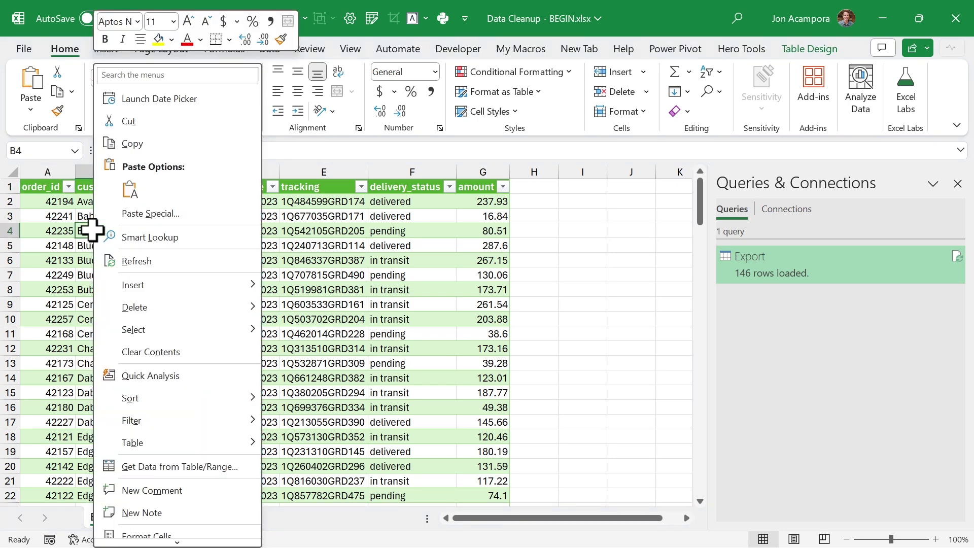
pyautogui.click(119, 261)
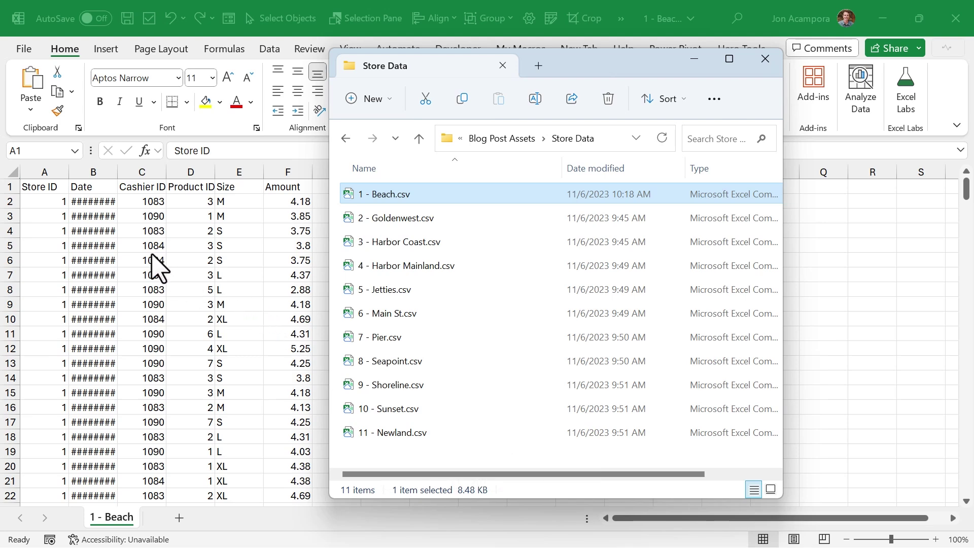
# - Try copying the whole data range of 1 - Beach.csv, and close that file
pyautogui.hotkey('alt', 'Tab')
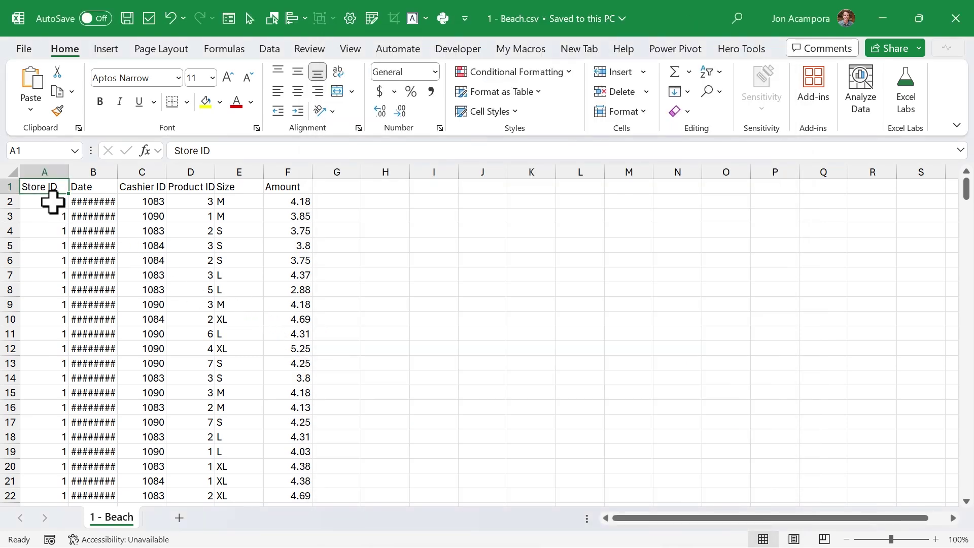
pyautogui.hotkey('ctrl', 'shift', 'End')
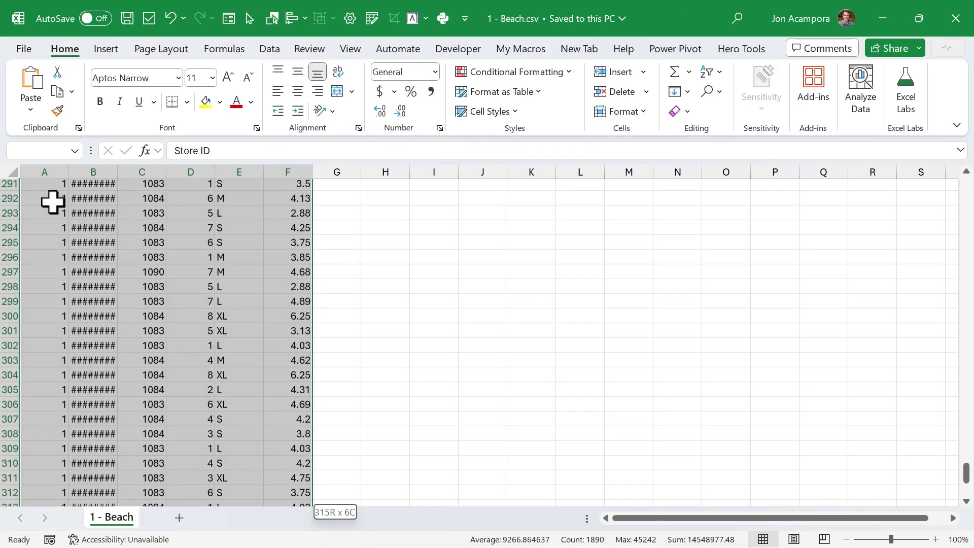
pyautogui.hotkey('ctrl', 'c')
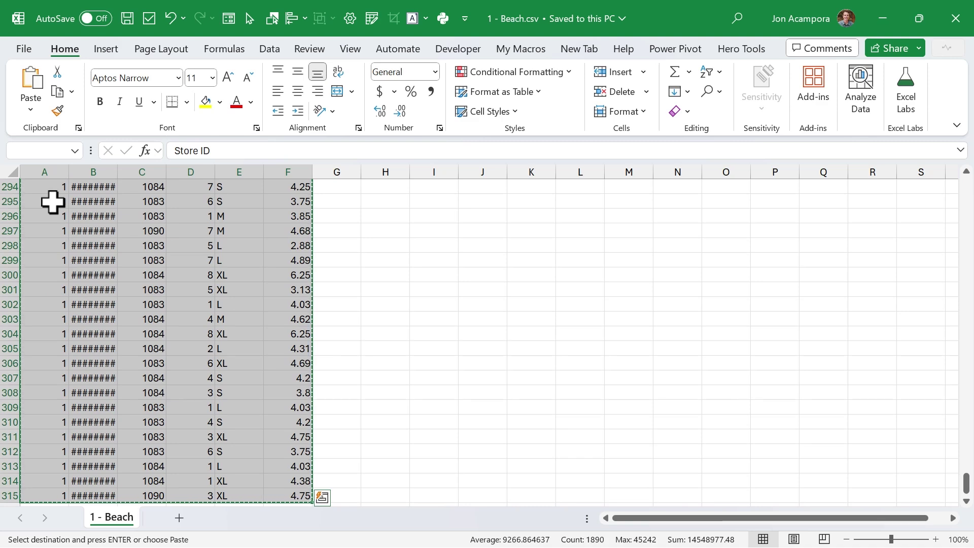
pyautogui.press('Escape')
pyautogui.hotkey('ctrl', 'BackSpace')
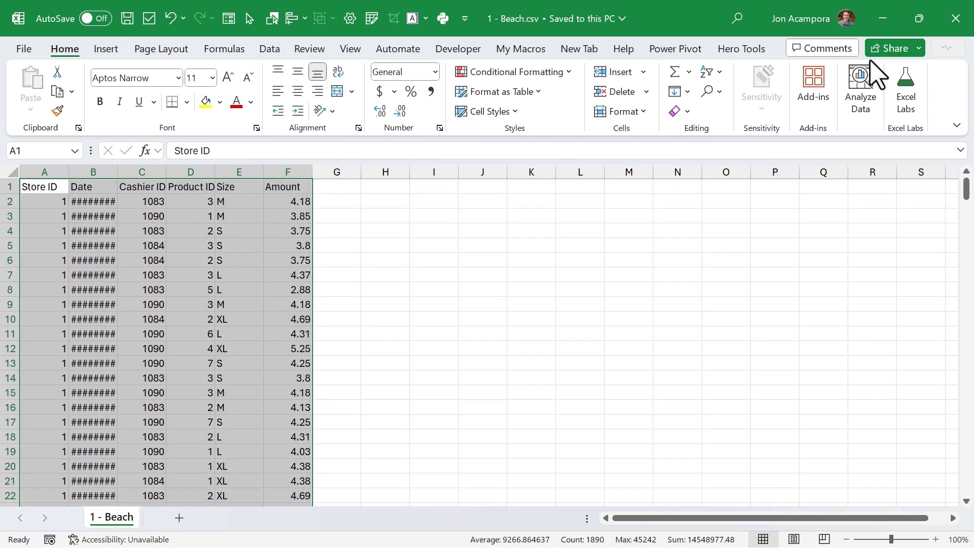
pyautogui.click(956, 18)
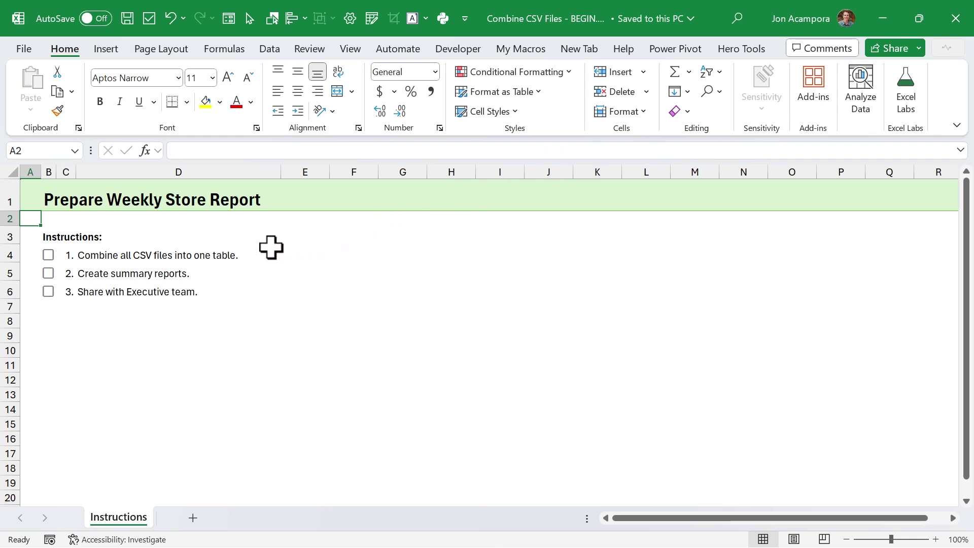
# - Get data from a folder, choosing the Store Data folder of CSV files as the source
pyautogui.click(268, 50)
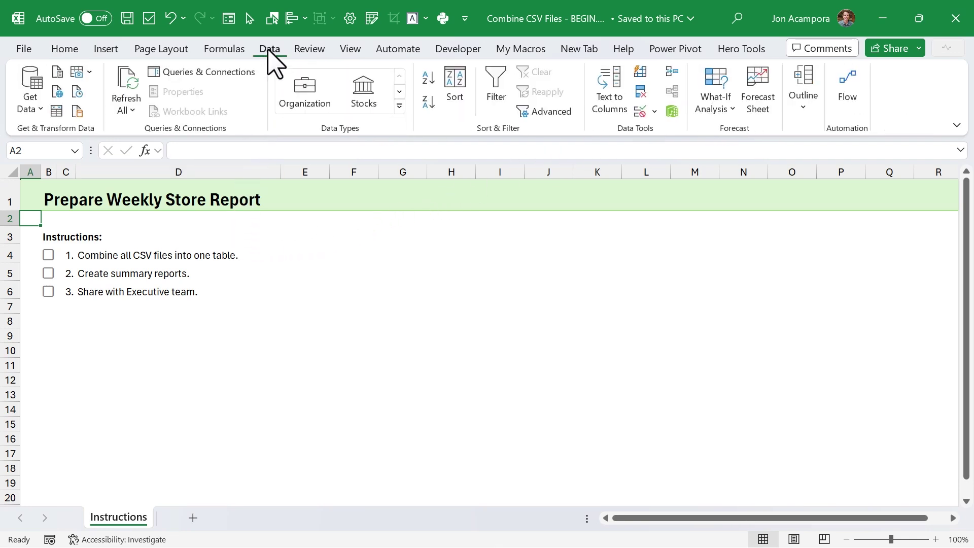
pyautogui.click(30, 99)
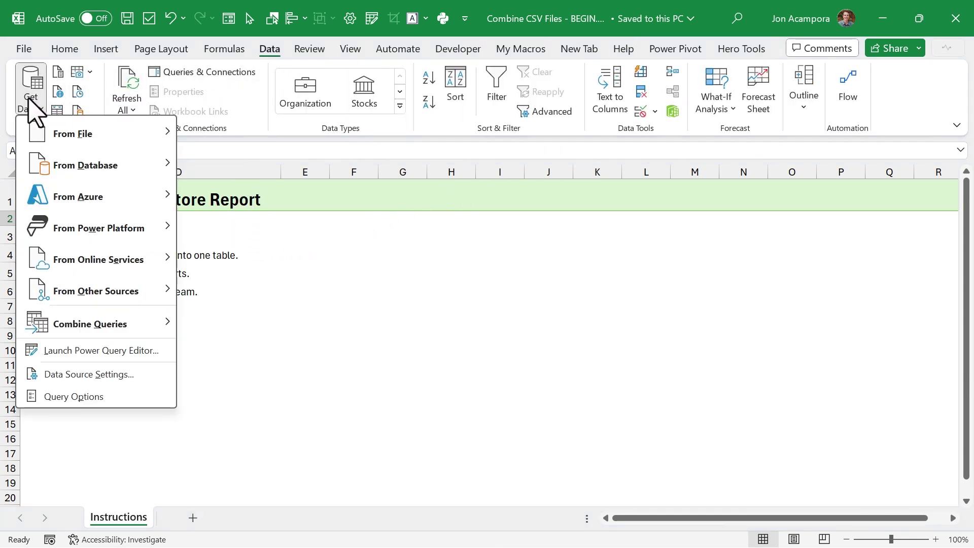
pyautogui.moveTo(48, 136)
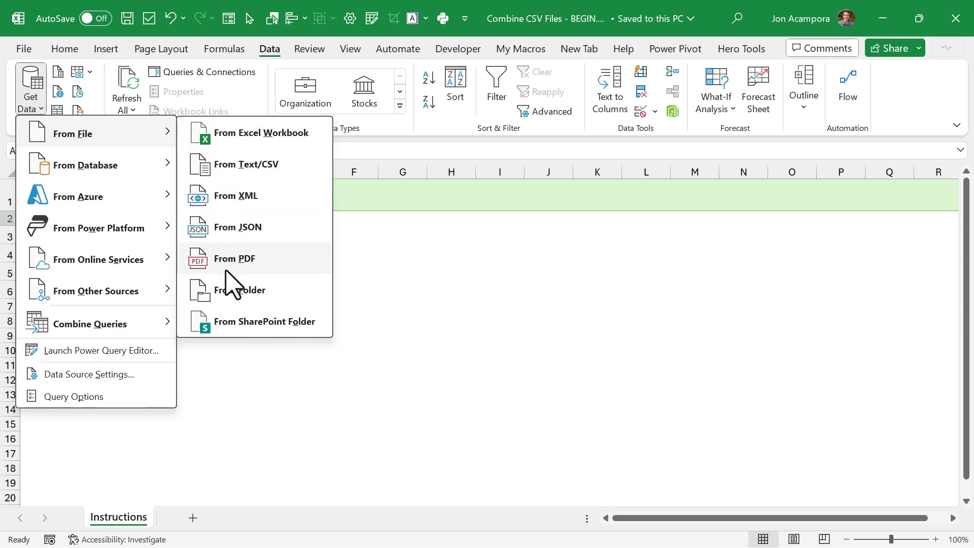
pyautogui.click(229, 292)
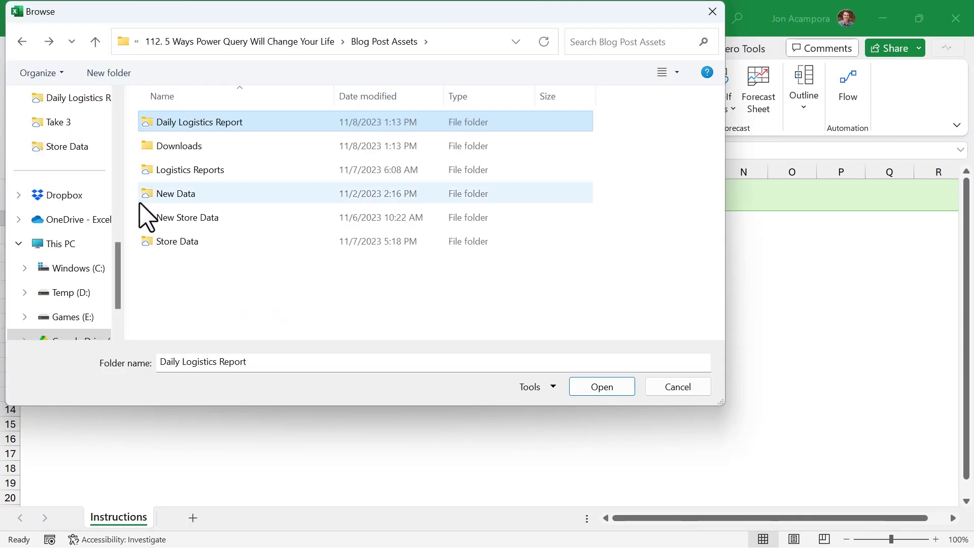
pyautogui.click(167, 242)
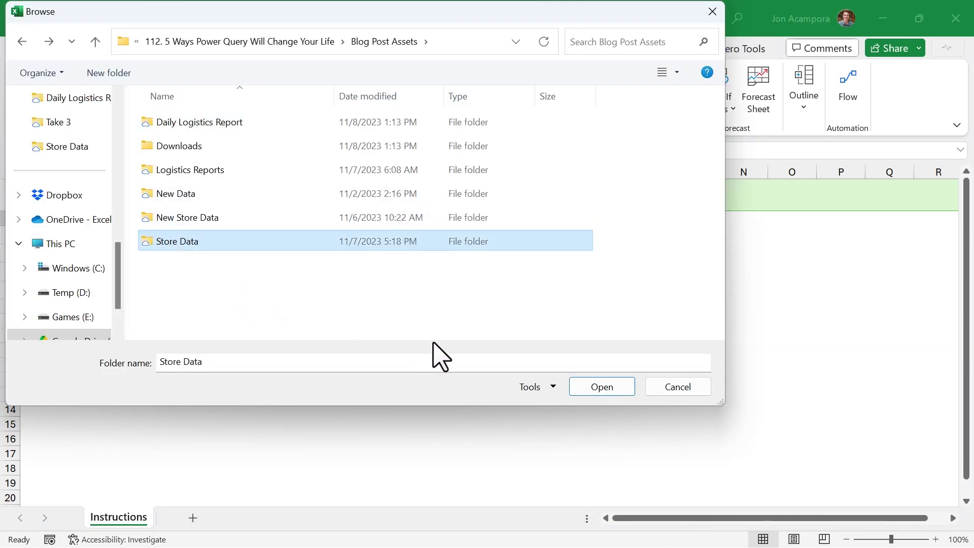
pyautogui.click(591, 391)
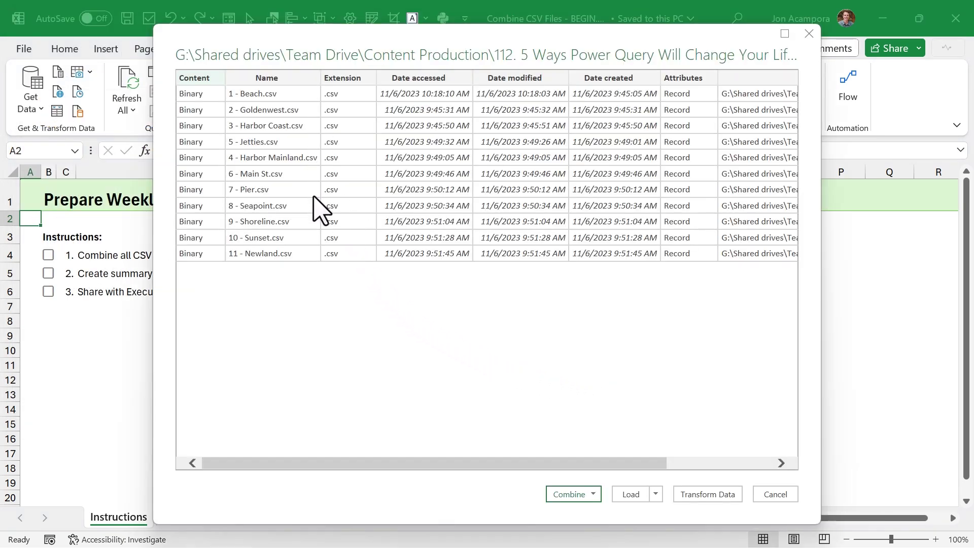
# - Combine and transform the folder's files using the first file as sample and a comma delimiter, and load the result into the workbook
pyautogui.click(583, 495)
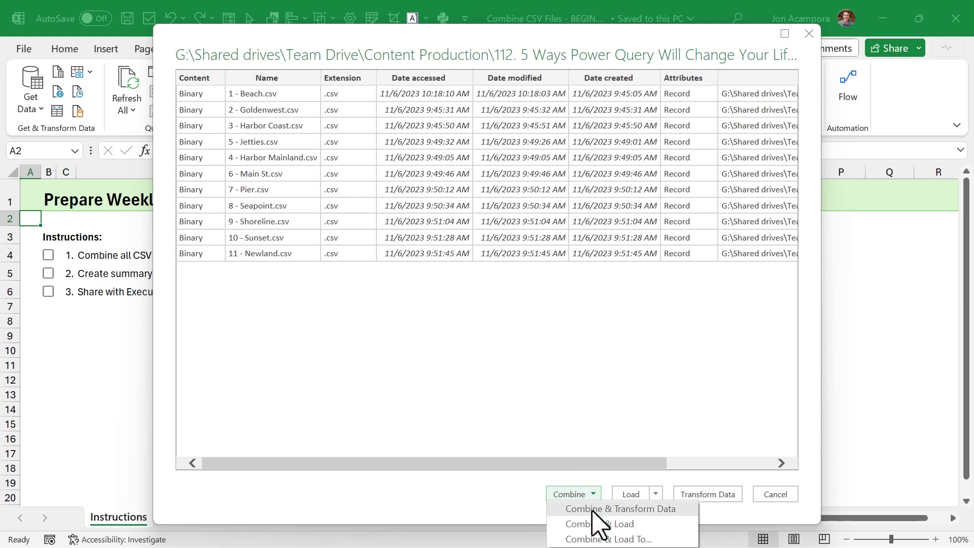
pyautogui.click(592, 509)
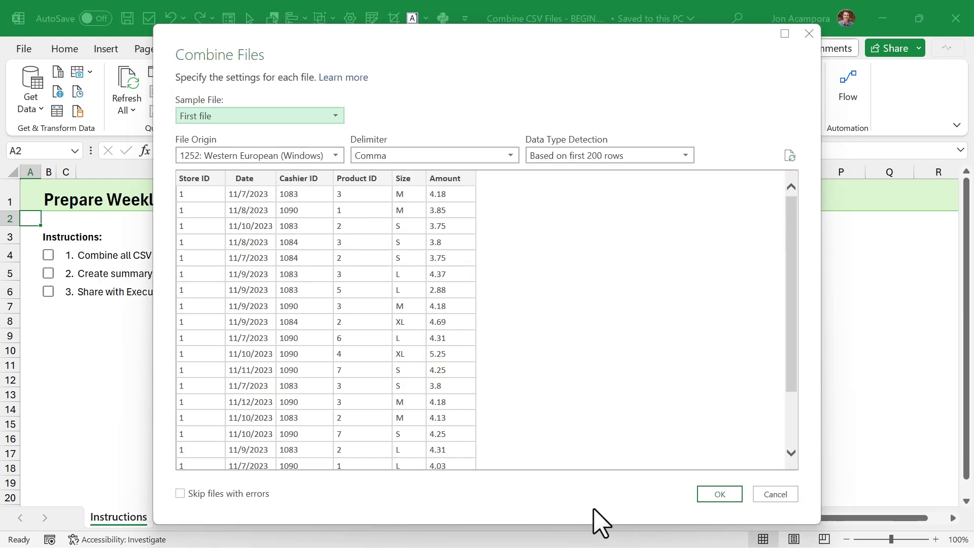
pyautogui.click(714, 494)
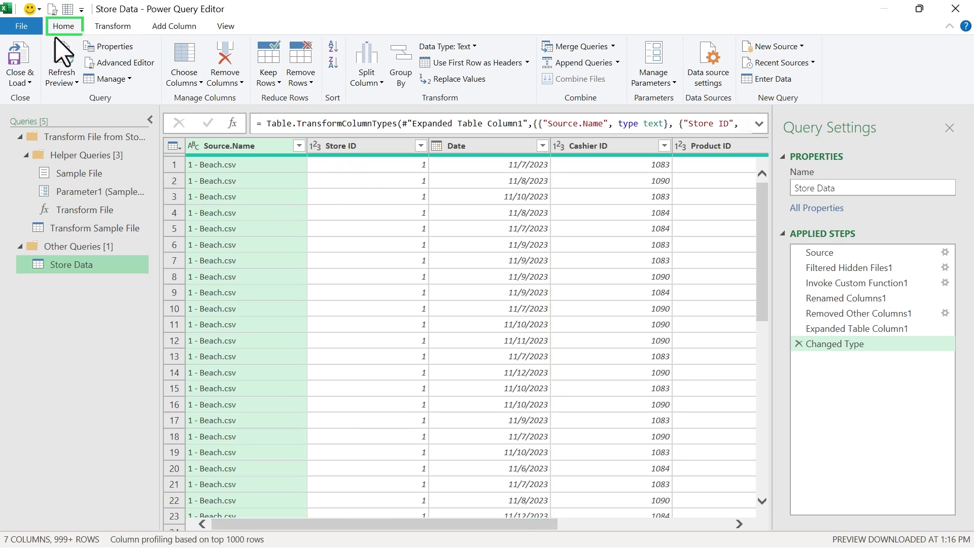
pyautogui.click(19, 57)
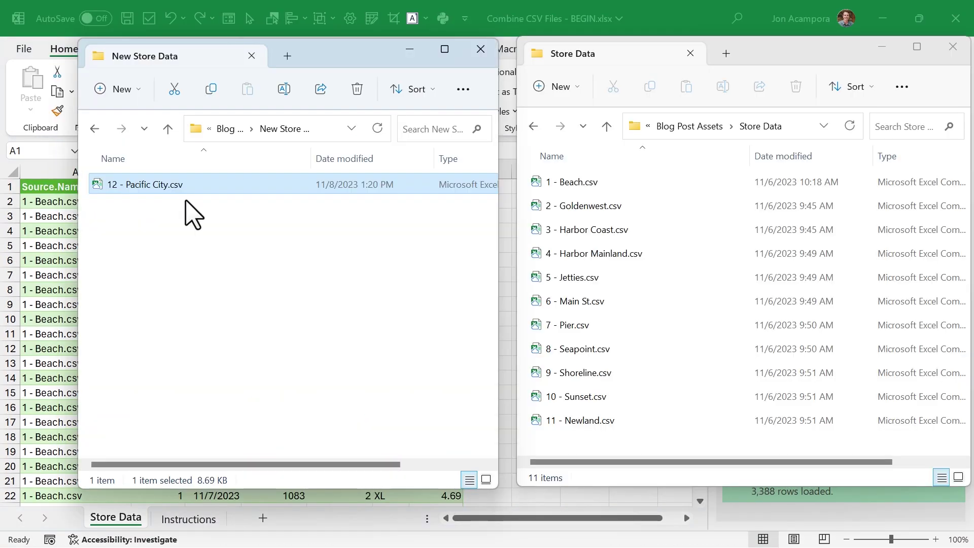
# - Move 12 - Pacific City.csv from New Store Data into the Store Data folder, refresh the combined table and go to its last row
pyautogui.moveTo(190, 188); pyautogui.dragTo(592, 452)
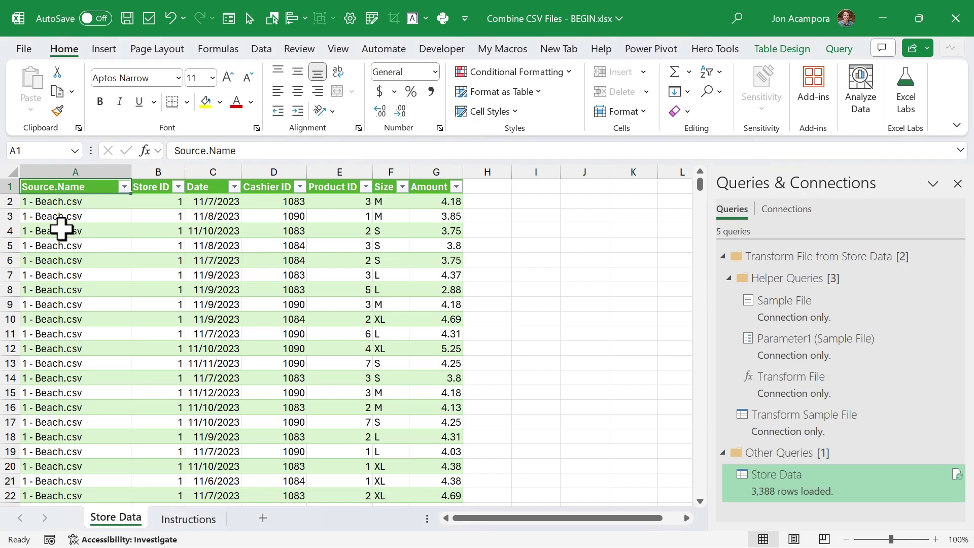
pyautogui.rightClick(61, 229)
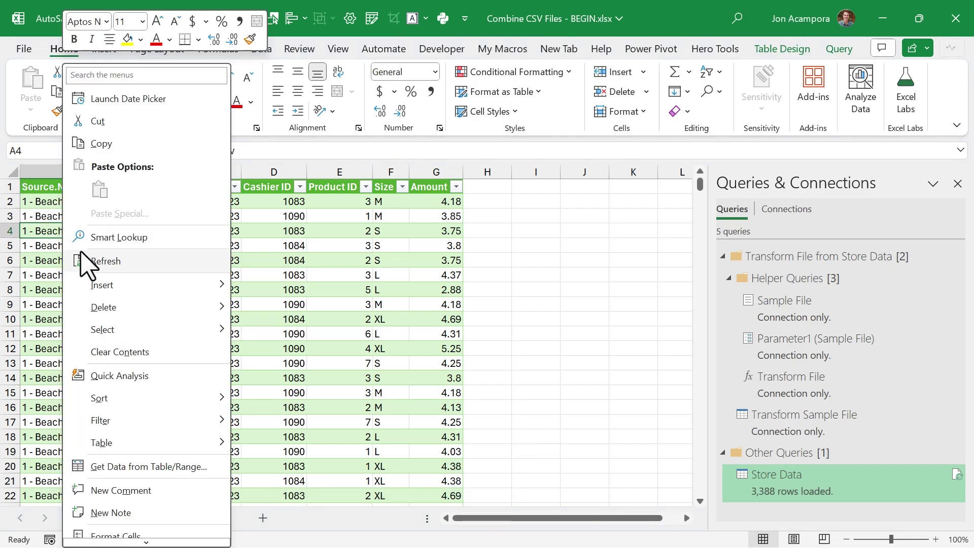
pyautogui.click(96, 261)
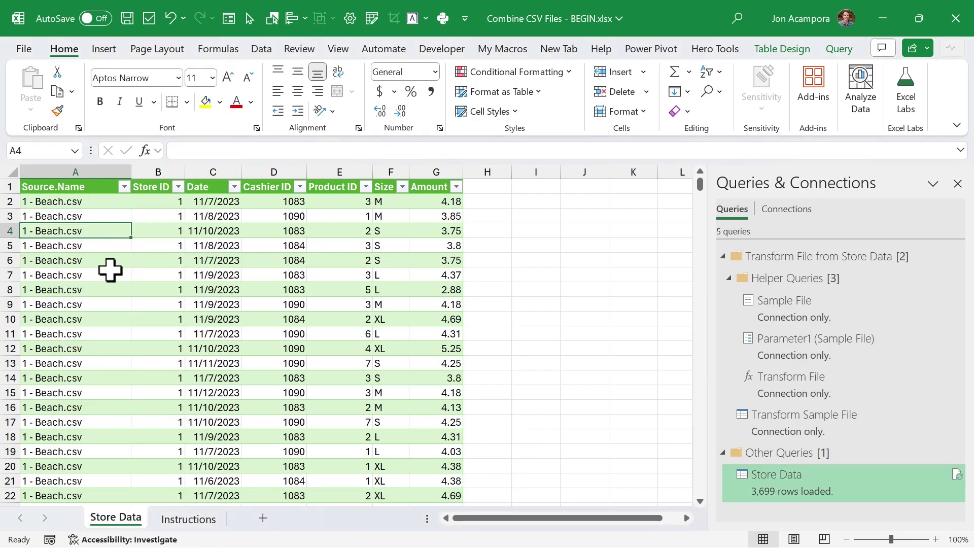
pyautogui.hotkey('ctrl', 'Down')
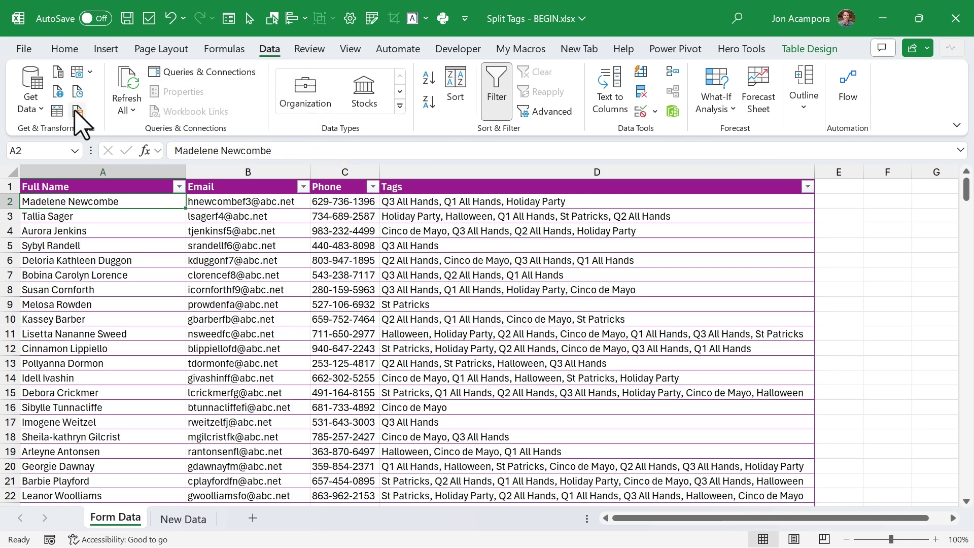
# - Create a query from the Form Data table and split its Tags column into rows at each occurrence of a custom comma delimiter
pyautogui.click(57, 112)
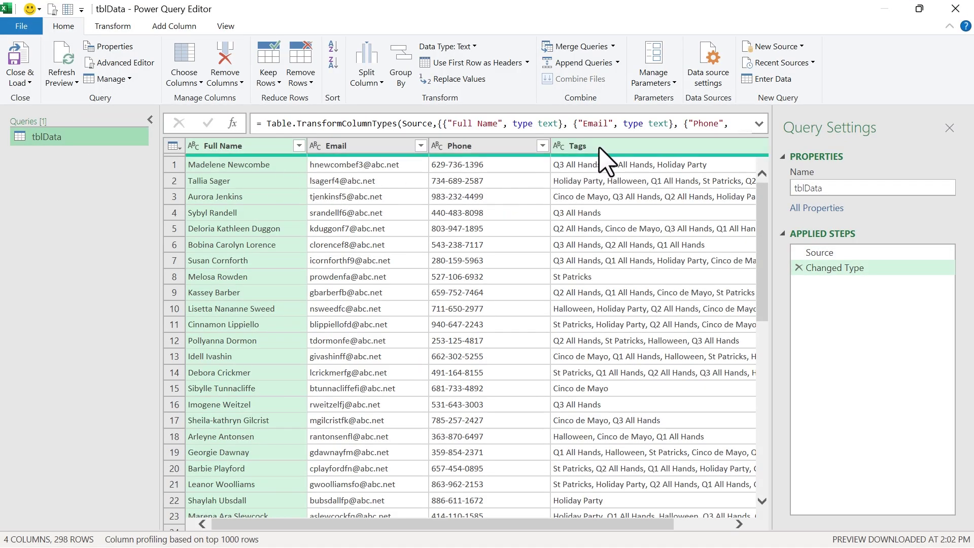
pyautogui.click(600, 148)
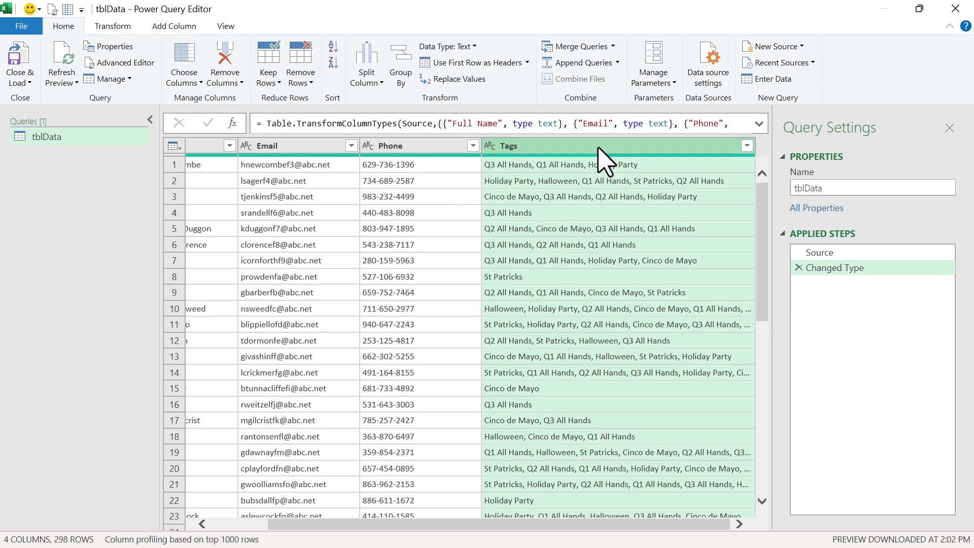
pyautogui.click(371, 84)
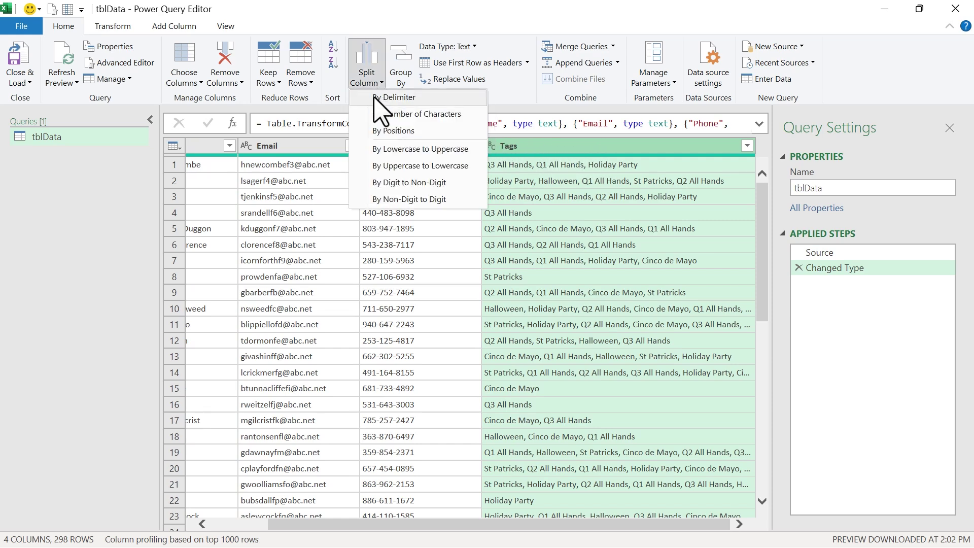
pyautogui.click(376, 98)
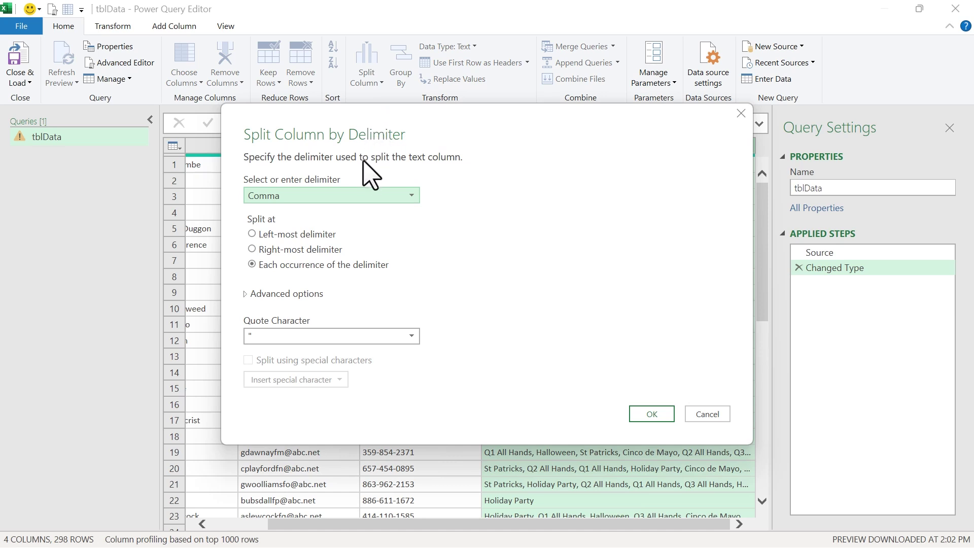
pyautogui.click(361, 197)
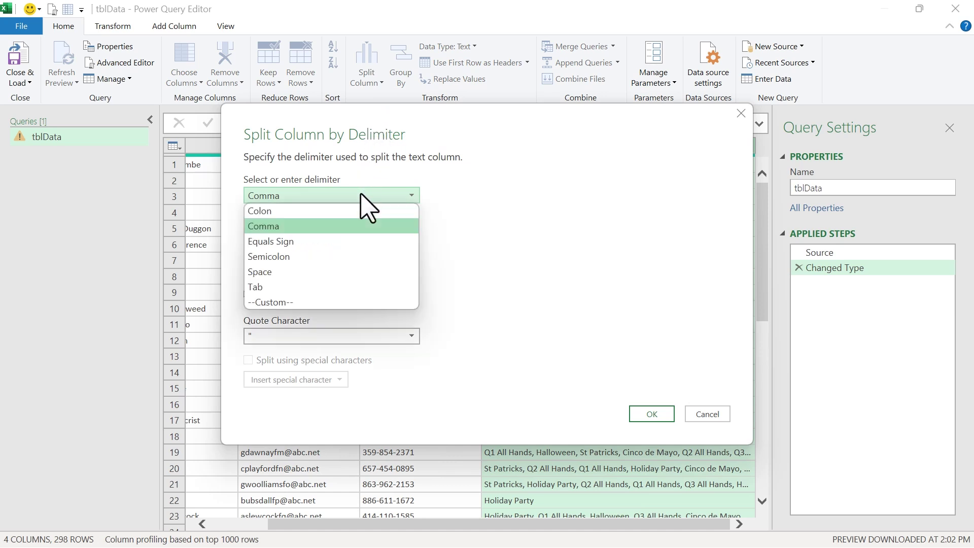
pyautogui.click(307, 302)
pyautogui.click(279, 217)
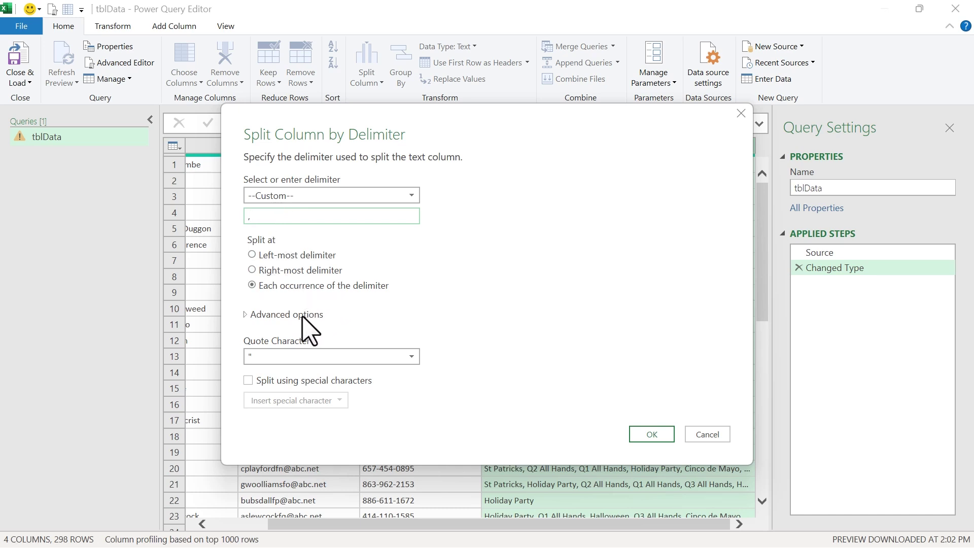
pyautogui.click(287, 315)
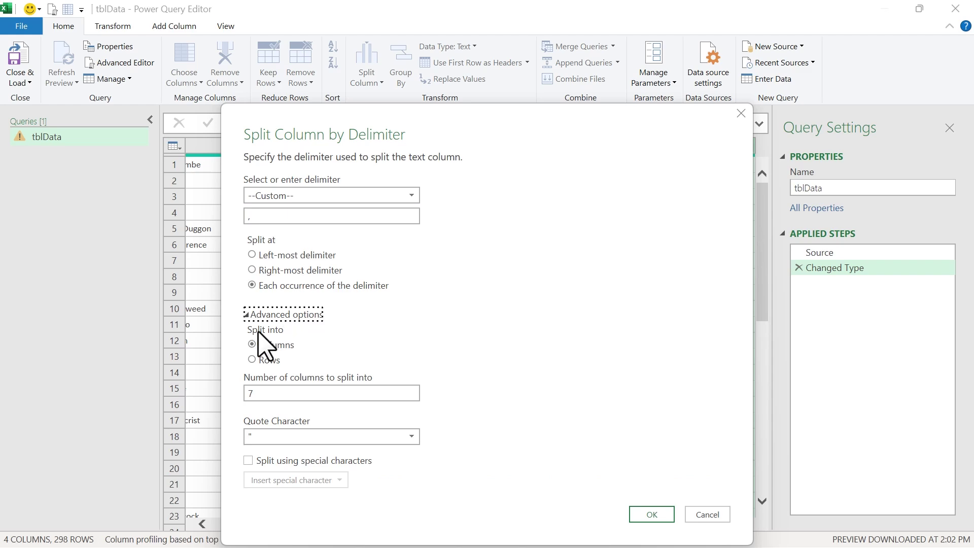
pyautogui.click(269, 360)
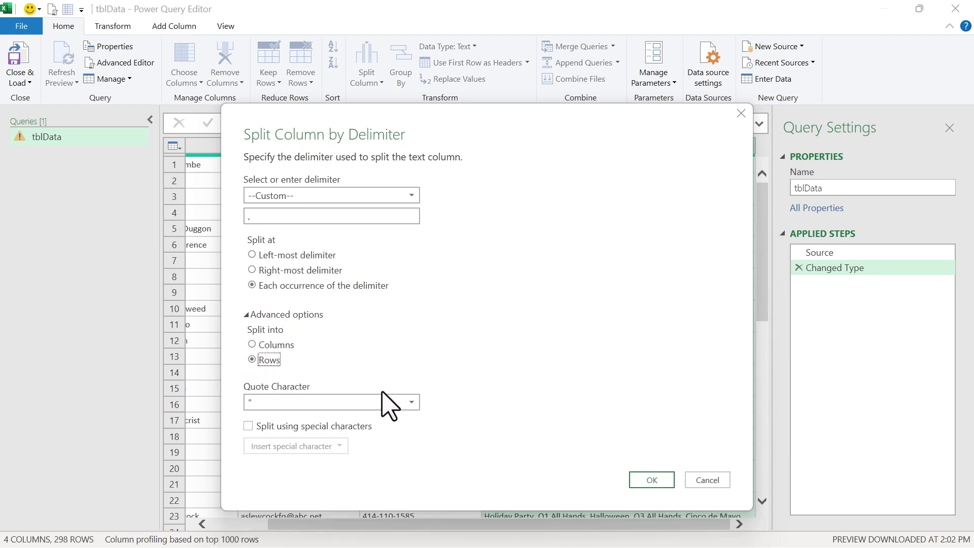
pyautogui.click(640, 479)
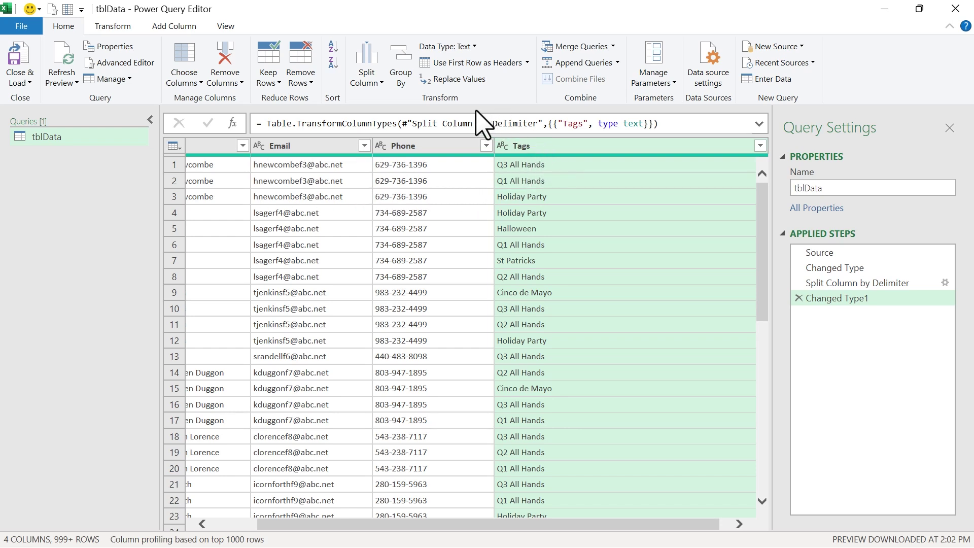
# - Group the query by Tags with a new Count column that uses the Count Rows operation
pyautogui.click(400, 81)
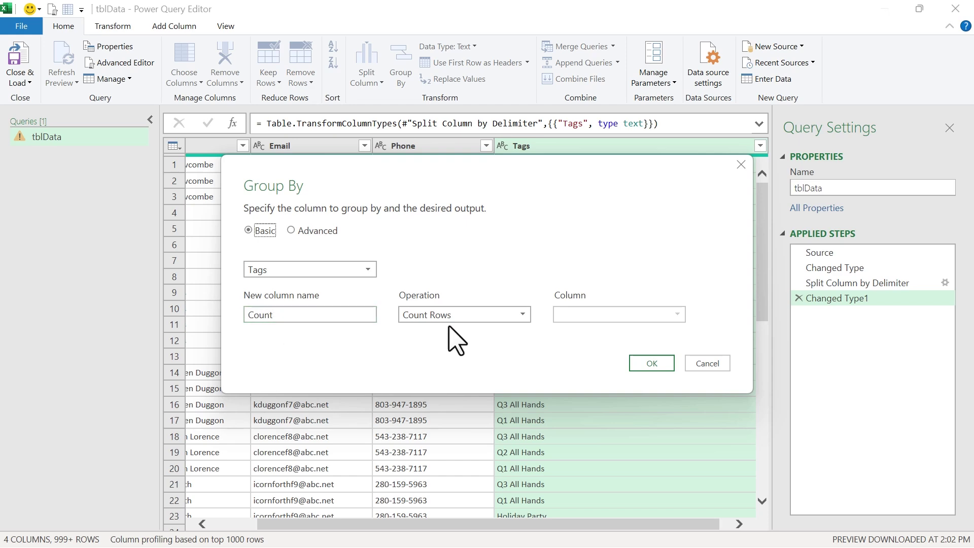
pyautogui.click(640, 362)
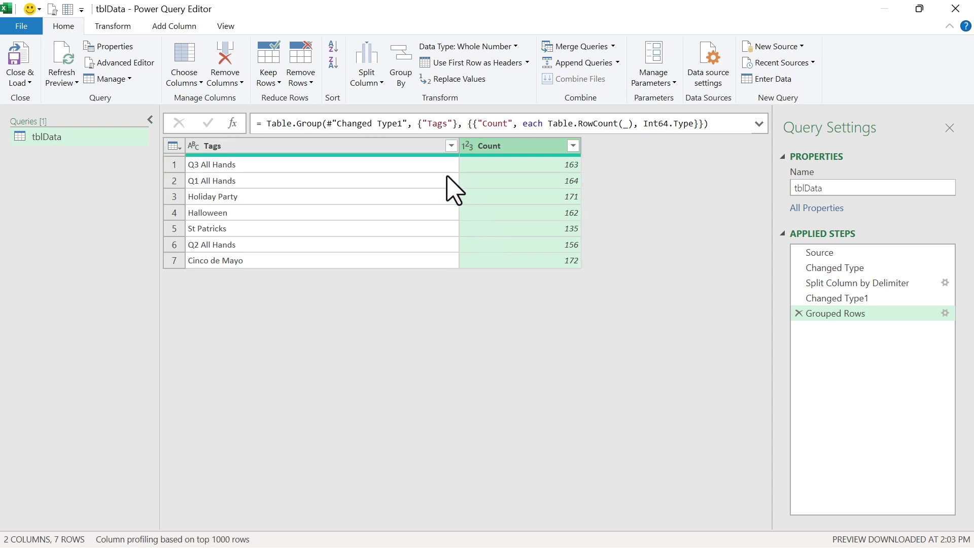
# - Sort the grouped query by Tags in ascending order and load it into the workbook
pyautogui.click(451, 145)
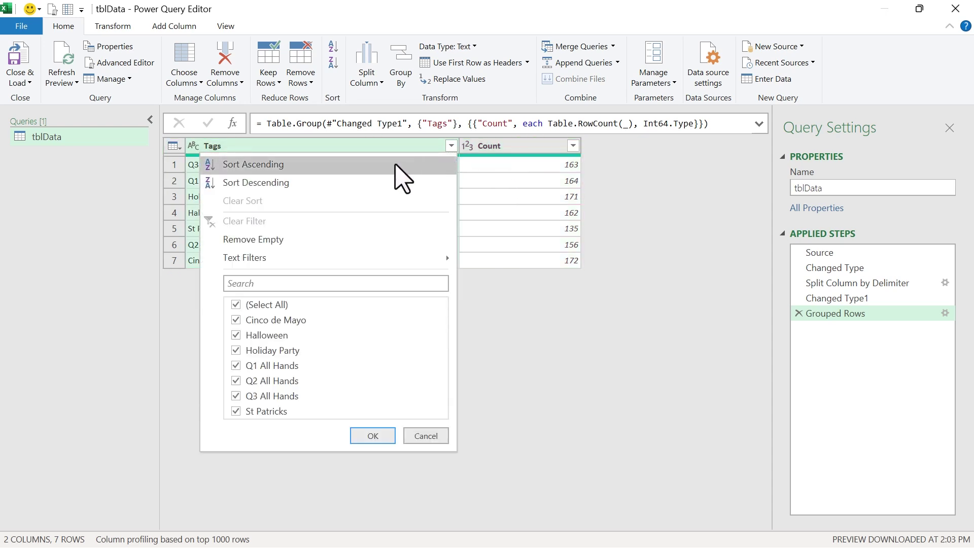
pyautogui.click(395, 164)
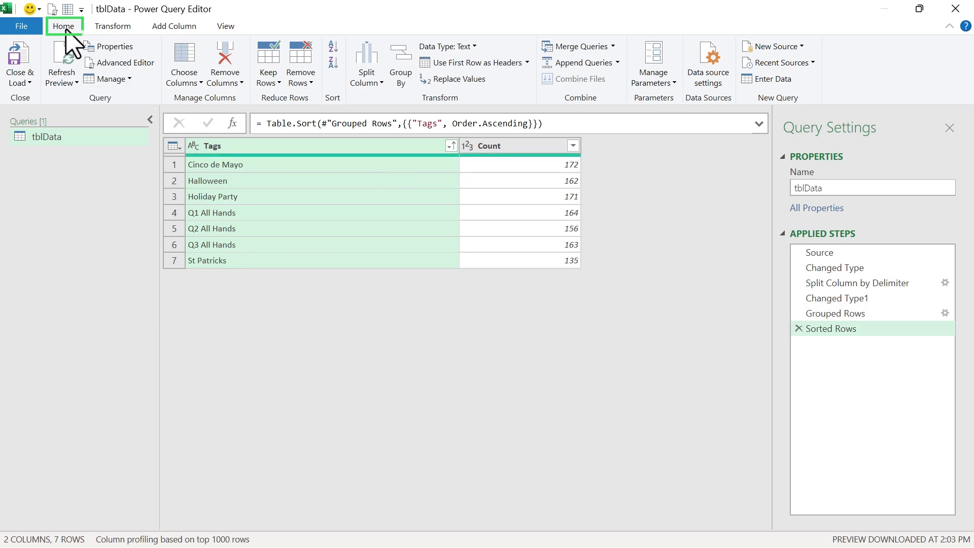
pyautogui.click(24, 57)
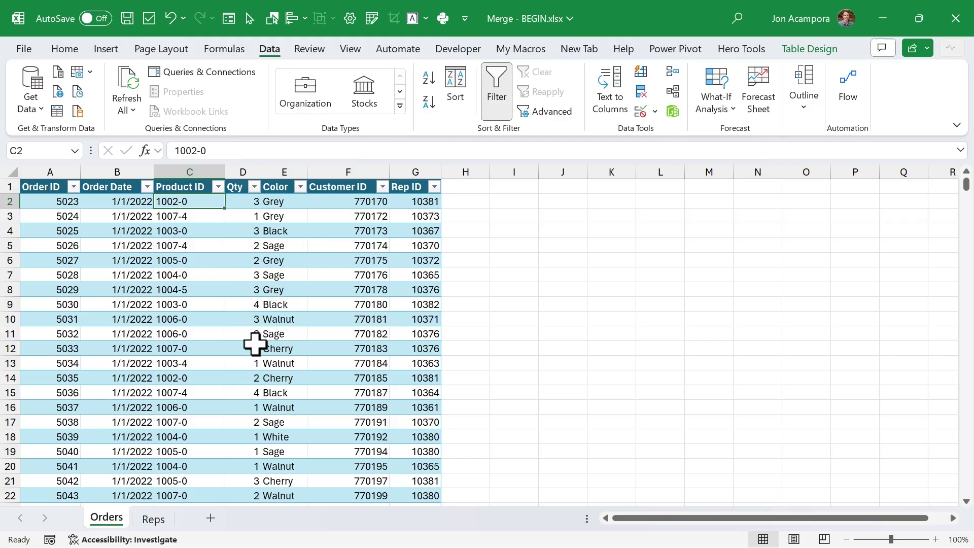
# - Create a query from the table on the Reps sheet and load it as Only Create Connection
pyautogui.click(154, 520)
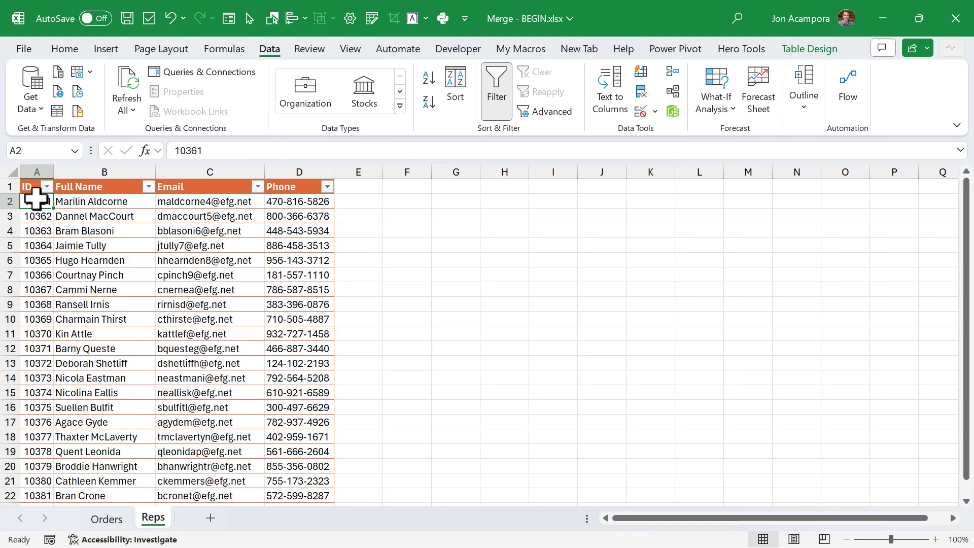
pyautogui.click(105, 517)
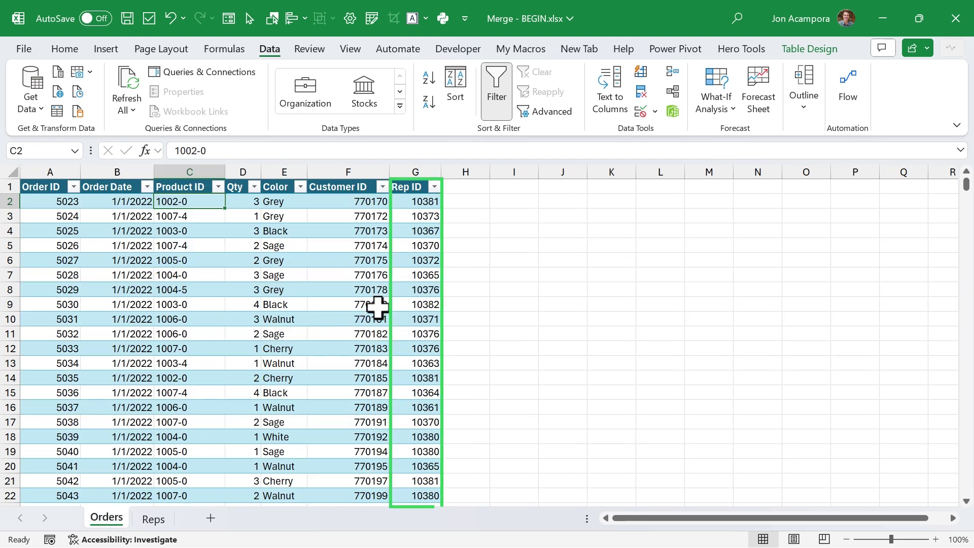
pyautogui.click(153, 518)
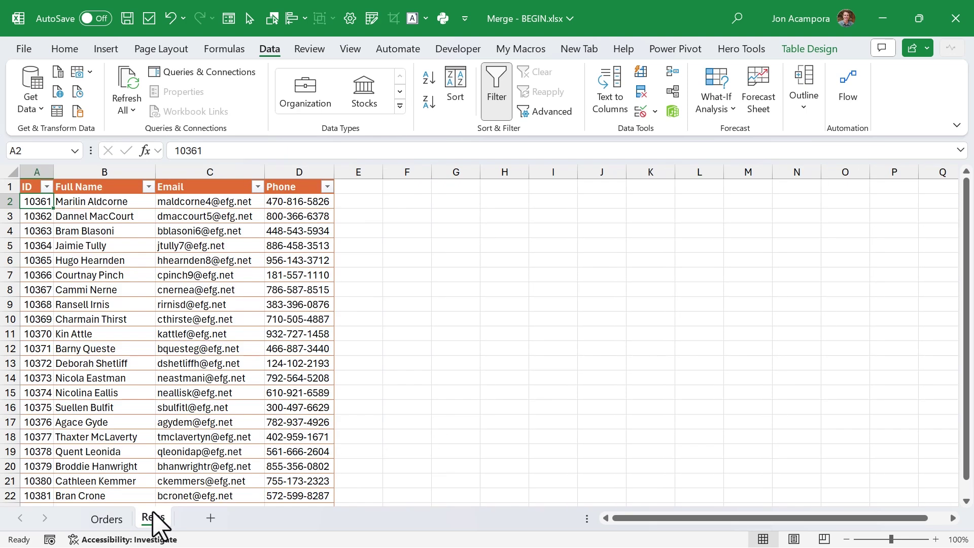
pyautogui.click(57, 111)
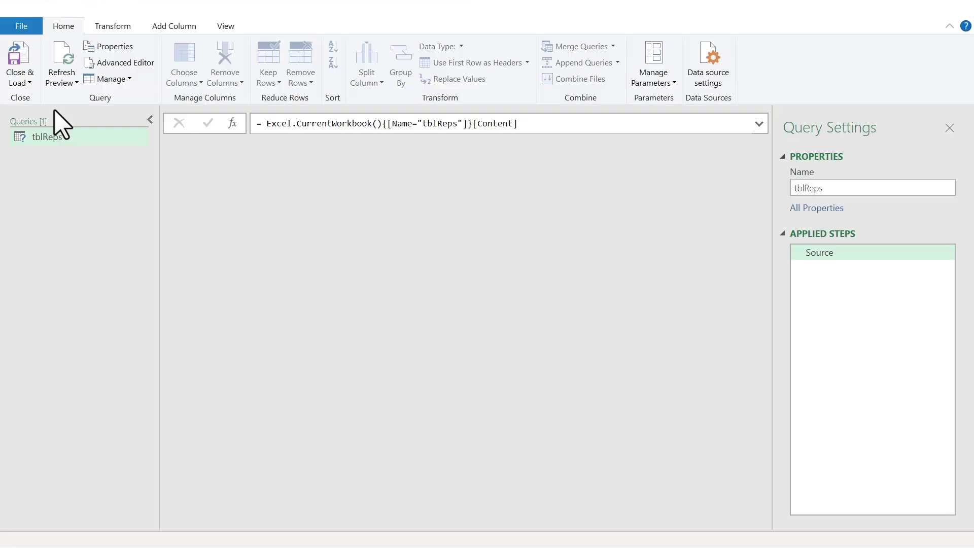
pyautogui.click(25, 83)
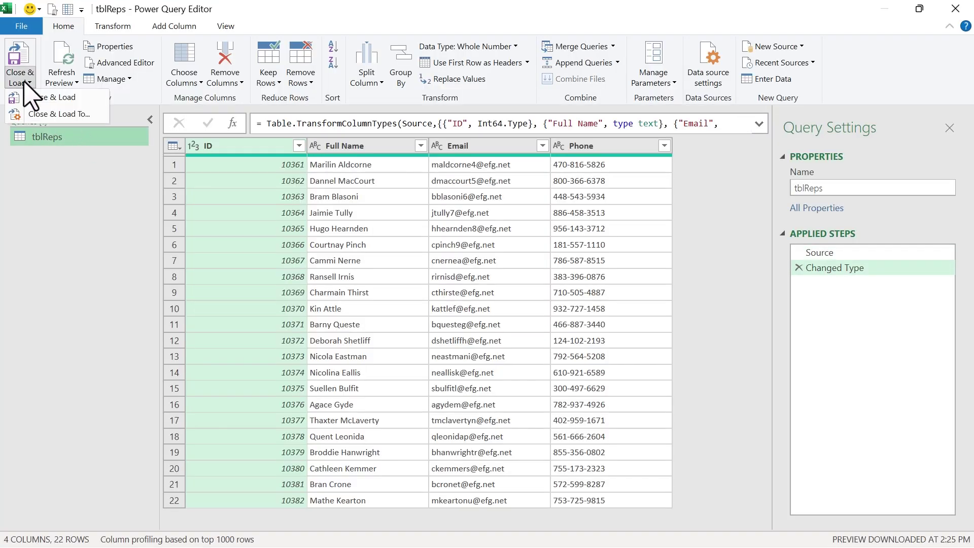
pyautogui.click(38, 115)
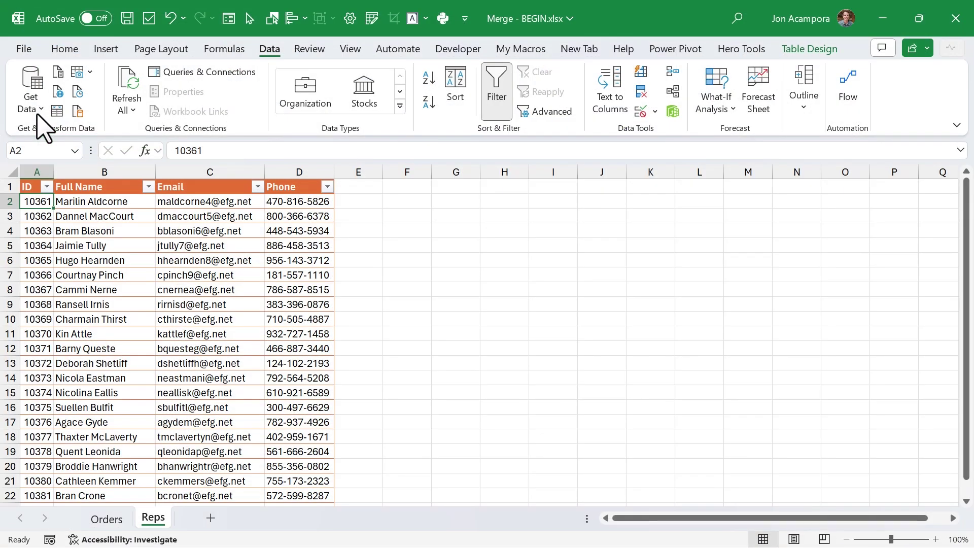
pyautogui.click(183, 166)
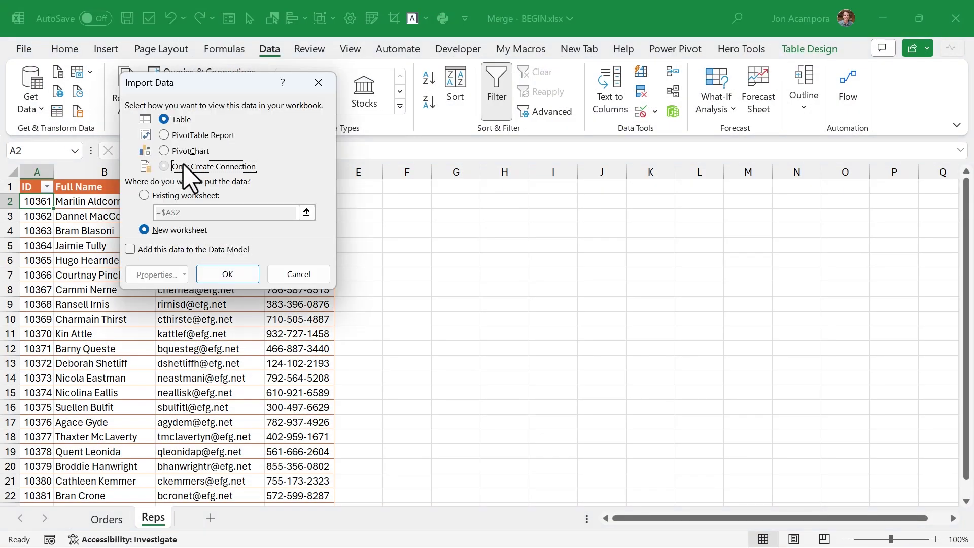
pyautogui.click(226, 275)
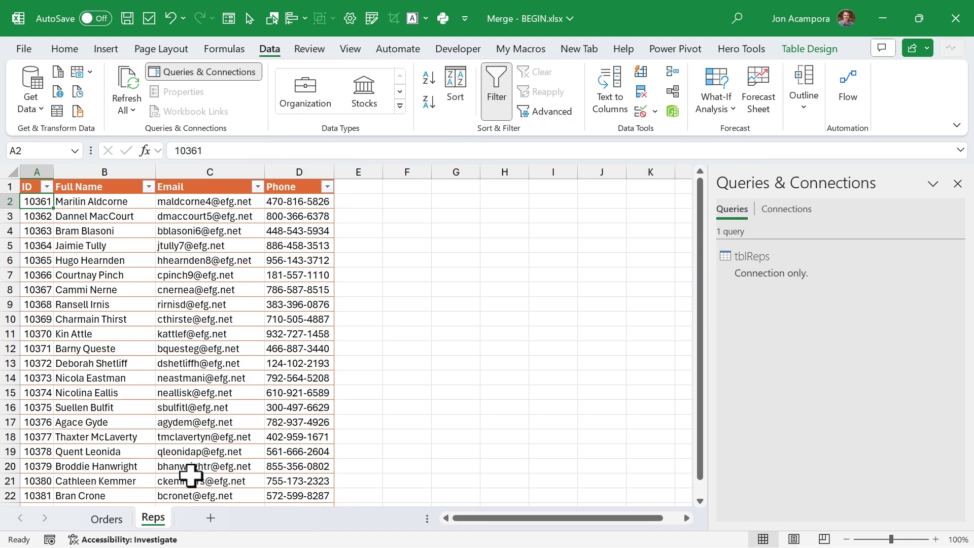
# - Create a query from the table on the Orders sheet and merge it with tblReps, matching Rep ID to ID with a Left Outer join
pyautogui.click(121, 516)
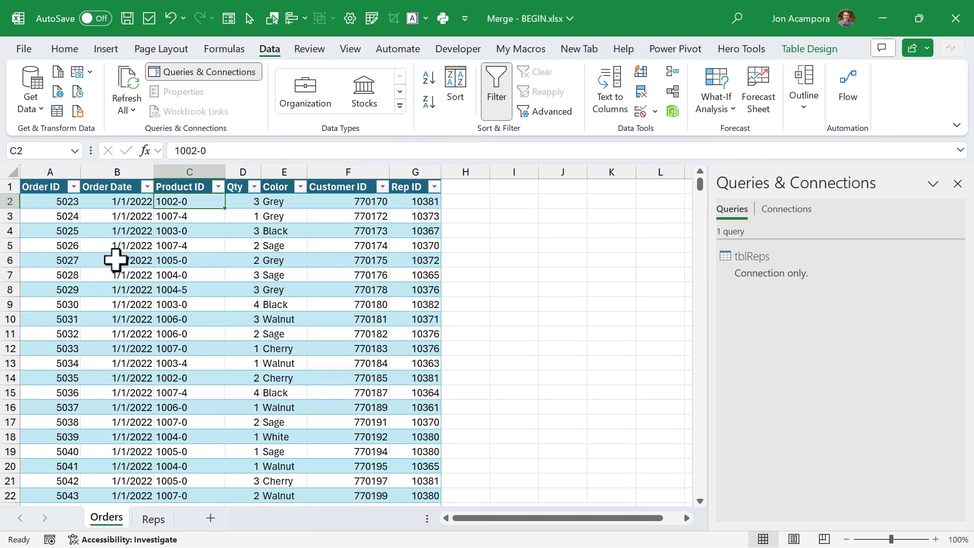
pyautogui.click(57, 112)
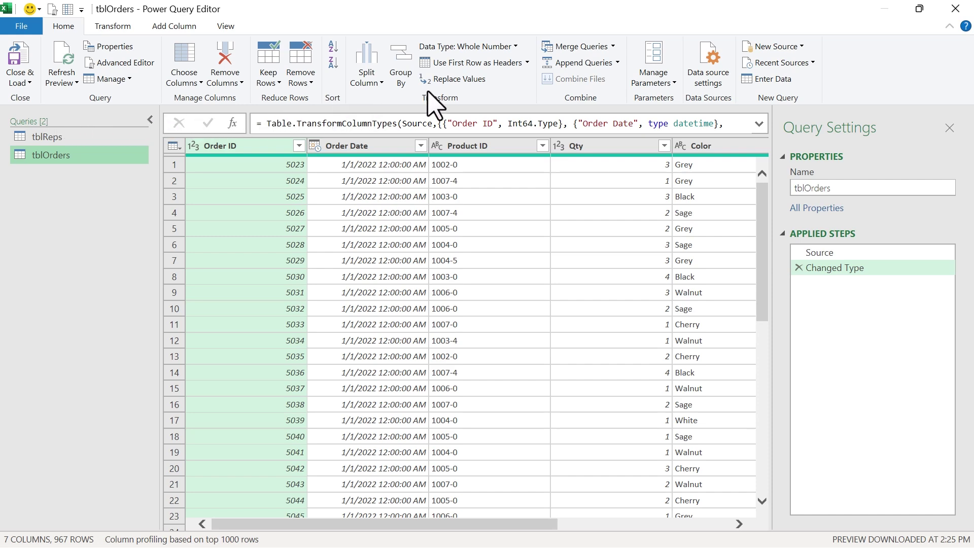
pyautogui.click(572, 51)
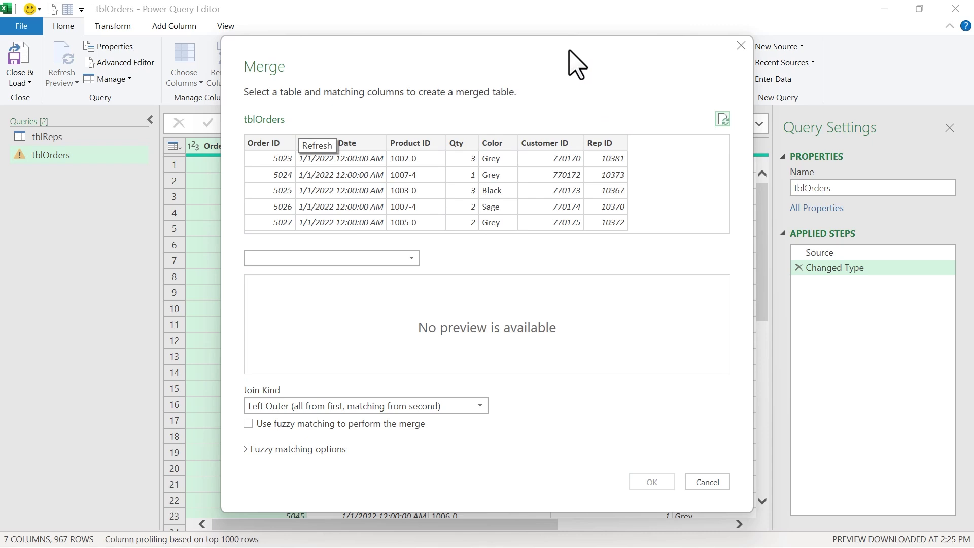
pyautogui.click(598, 143)
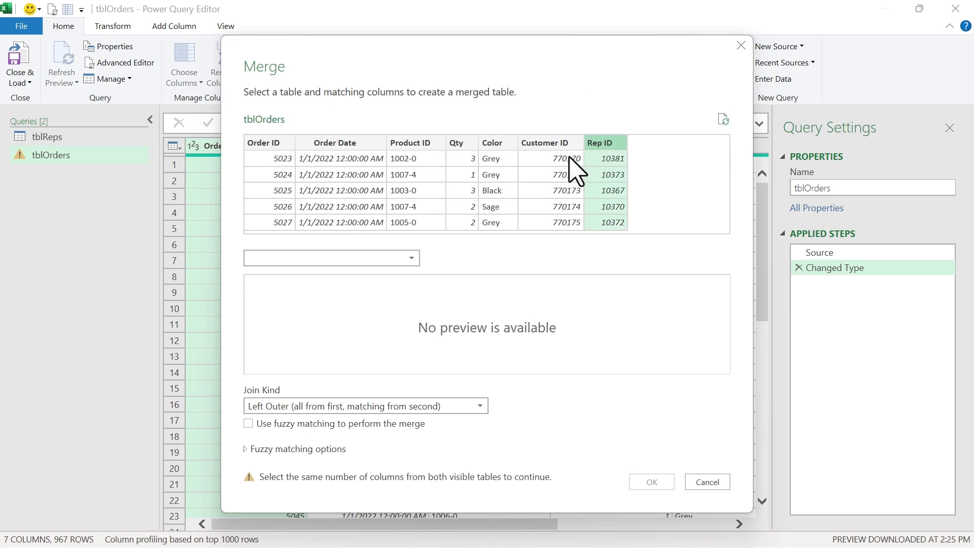
pyautogui.click(406, 259)
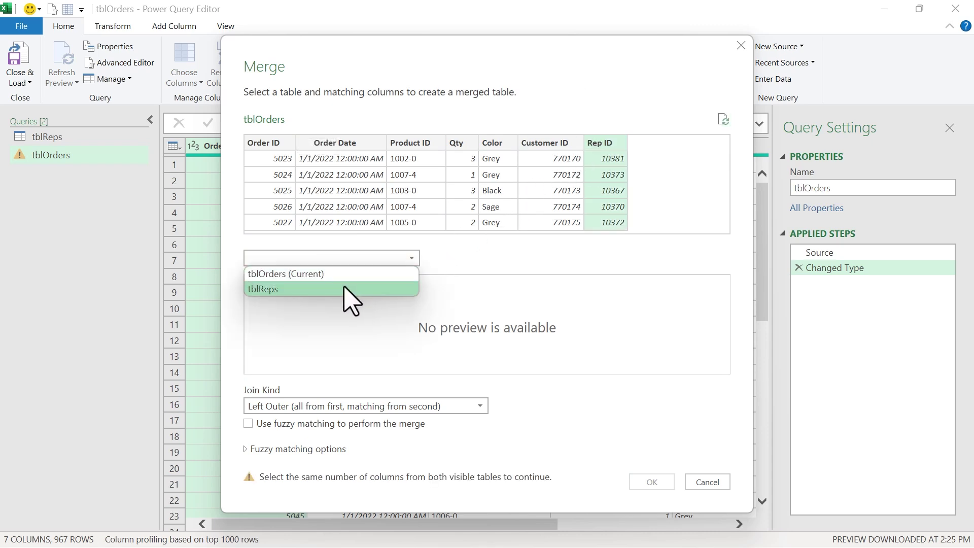
pyautogui.click(344, 289)
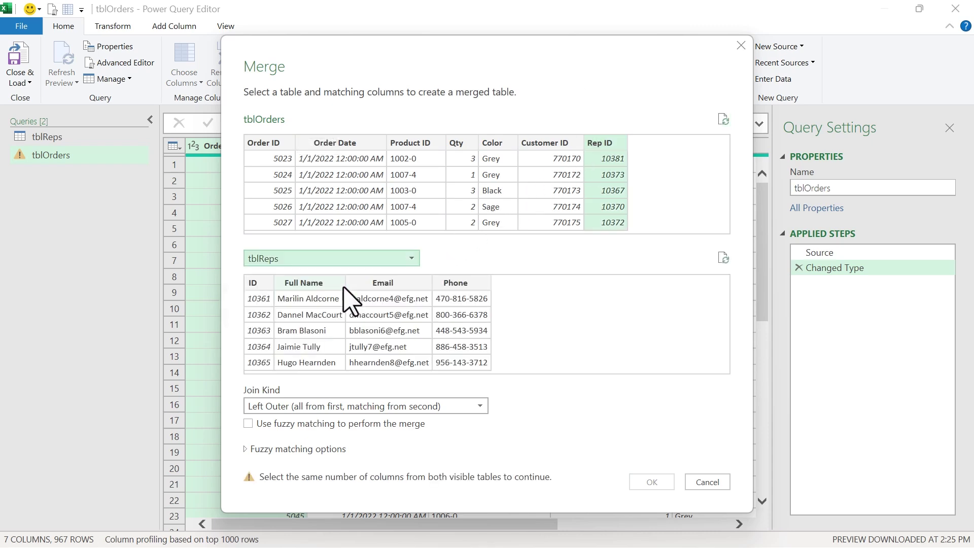
pyautogui.click(253, 284)
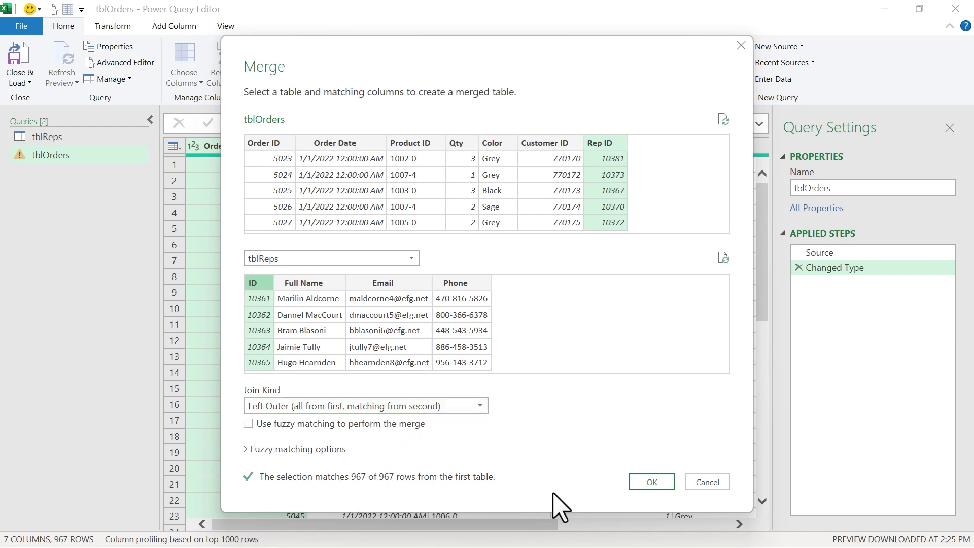
pyautogui.click(653, 483)
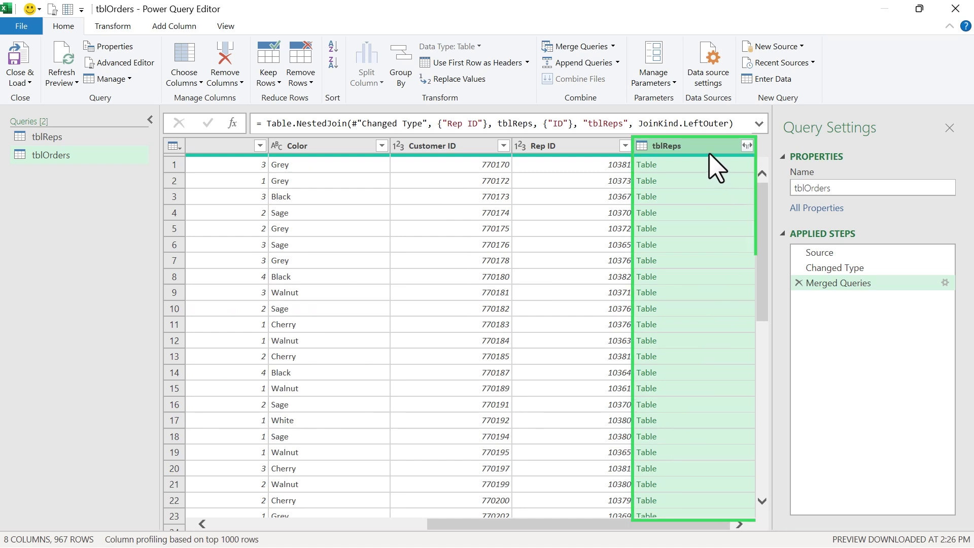
# - Expand the merged tblReps column to only Full Name and Email, without the original column name as prefix
pyautogui.click(747, 145)
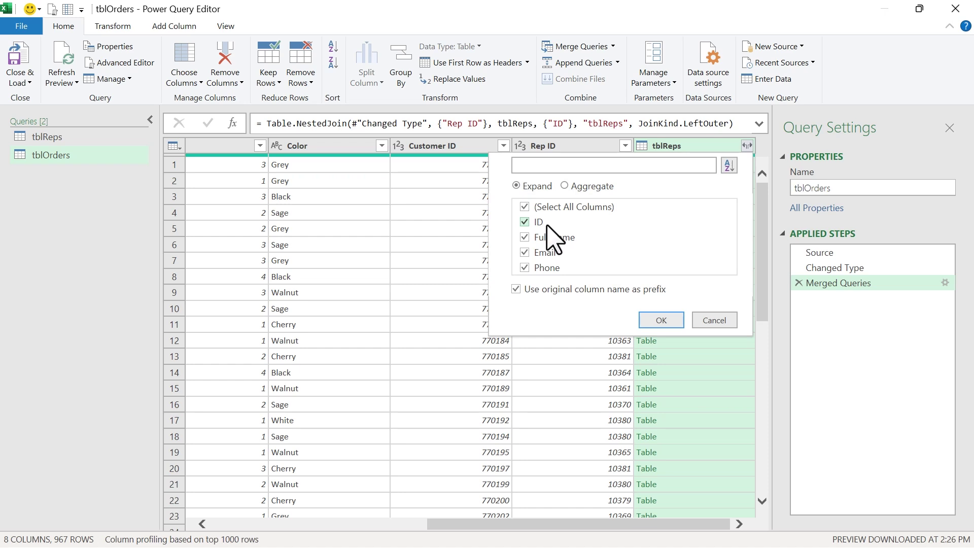
pyautogui.click(525, 207)
pyautogui.click(525, 238)
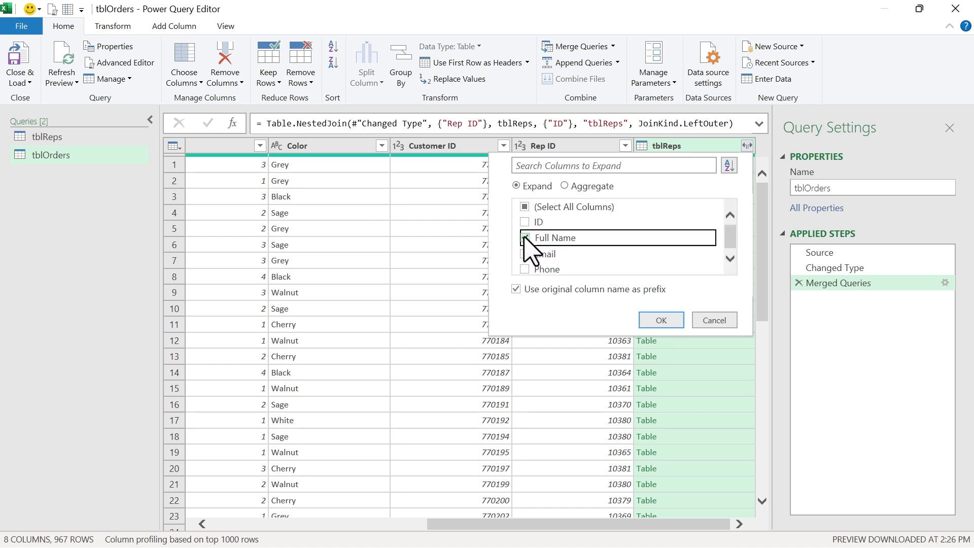
pyautogui.click(516, 289)
pyautogui.click(661, 321)
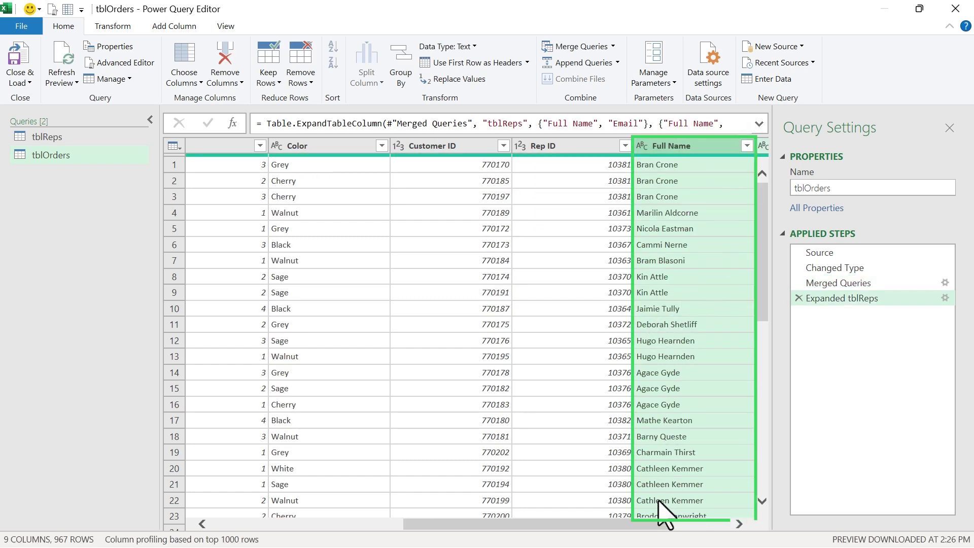
# - Load the merged orders query into a new worksheet and bring up the refresh command for its table
pyautogui.moveTo(663, 525); pyautogui.dragTo(710, 525)
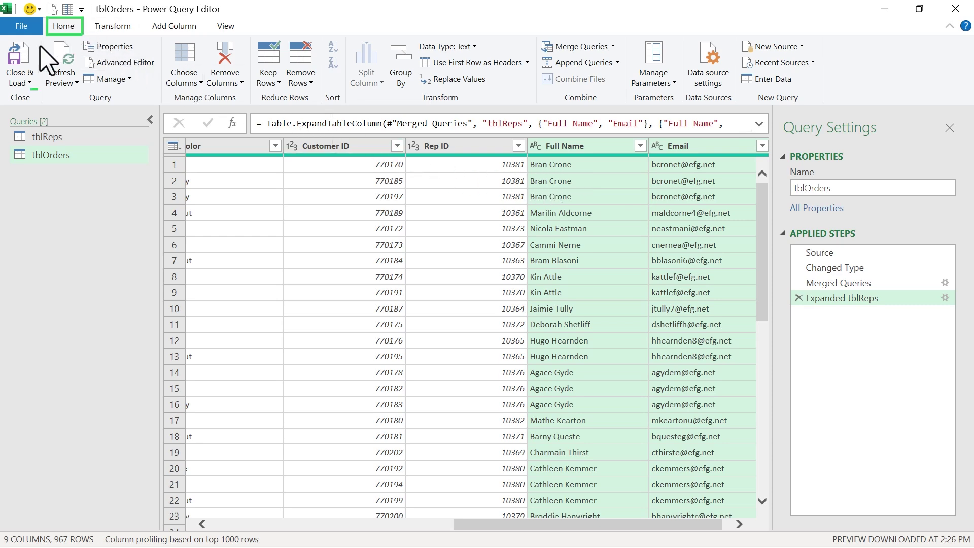
pyautogui.click(19, 56)
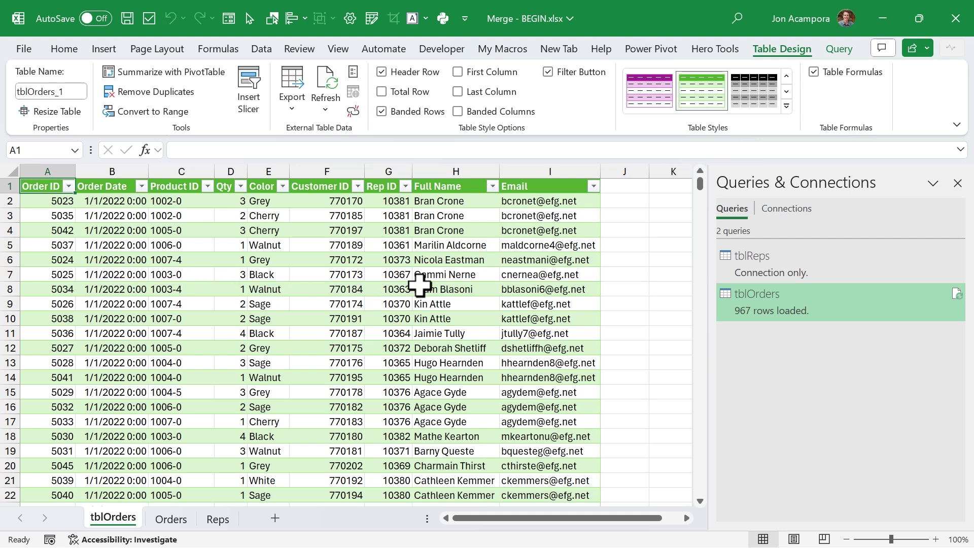
pyautogui.click(435, 234)
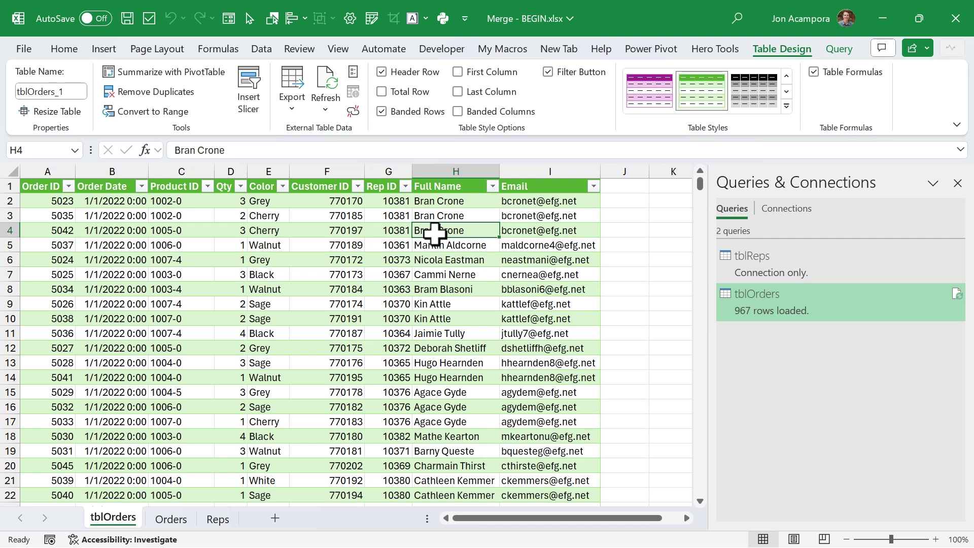
pyautogui.rightClick(435, 234)
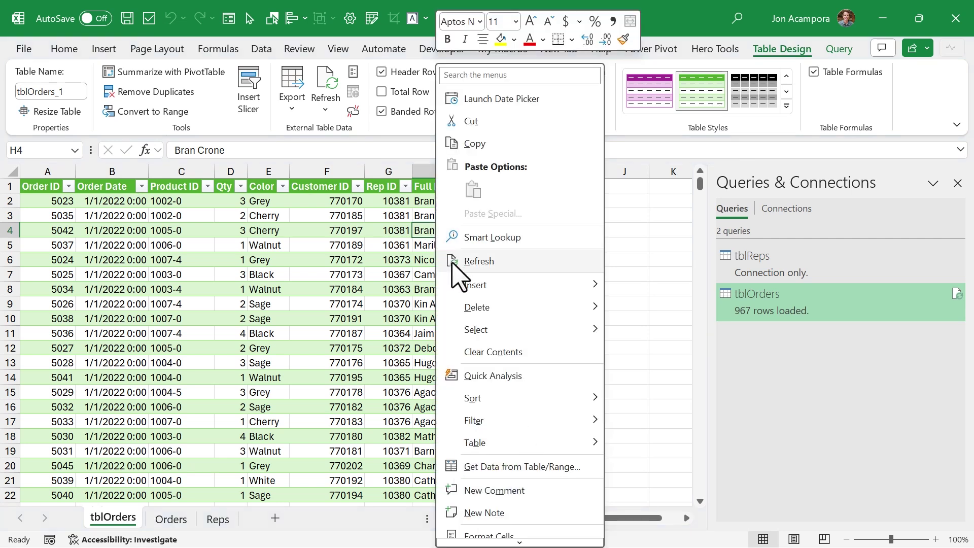
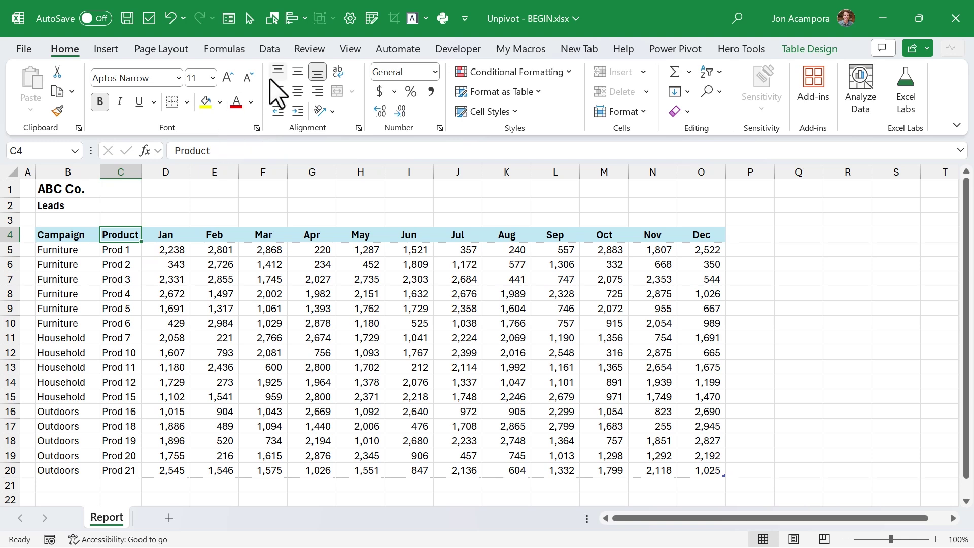
# - Create a query from the report table in Unpivot - BEGIN.xlsx and unpivot its Jan through Dec columns
pyautogui.click(271, 50)
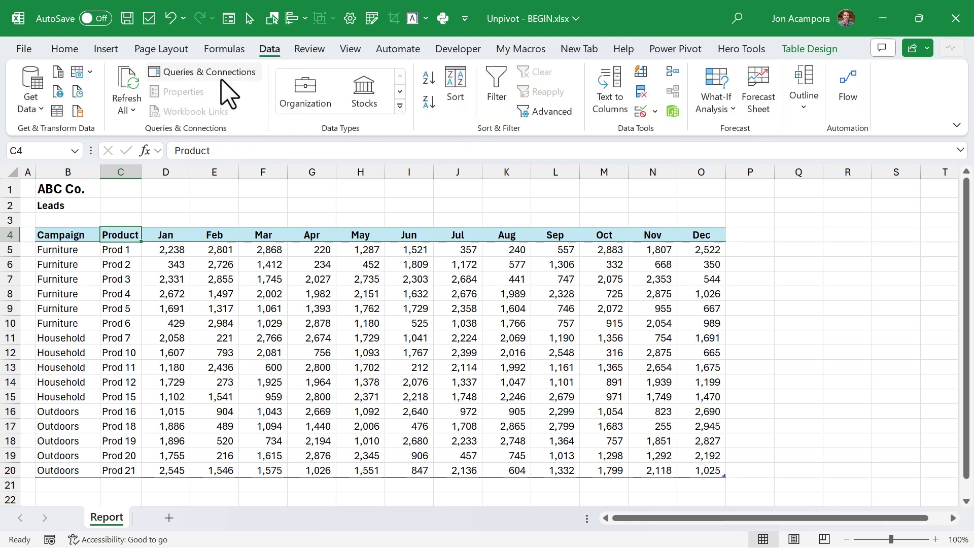
pyautogui.click(57, 112)
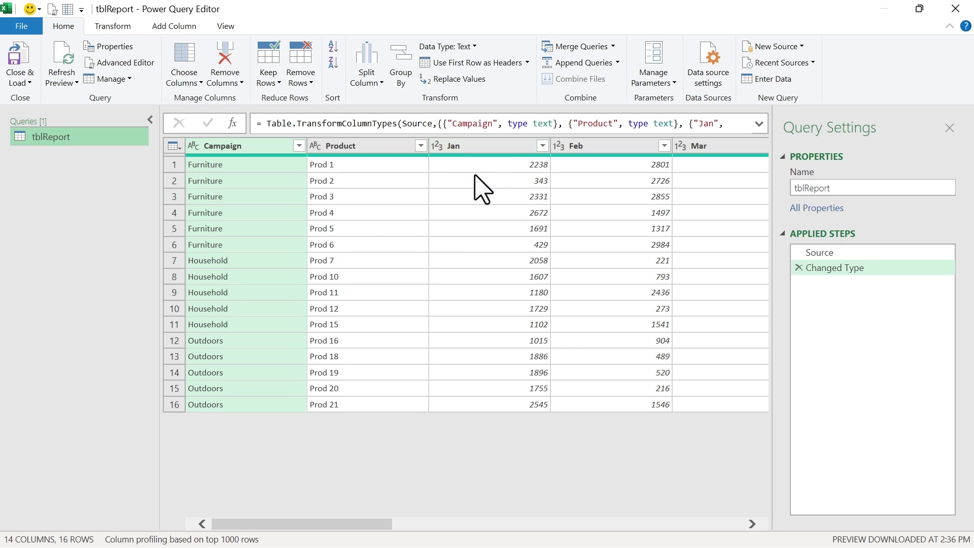
pyautogui.click(472, 146)
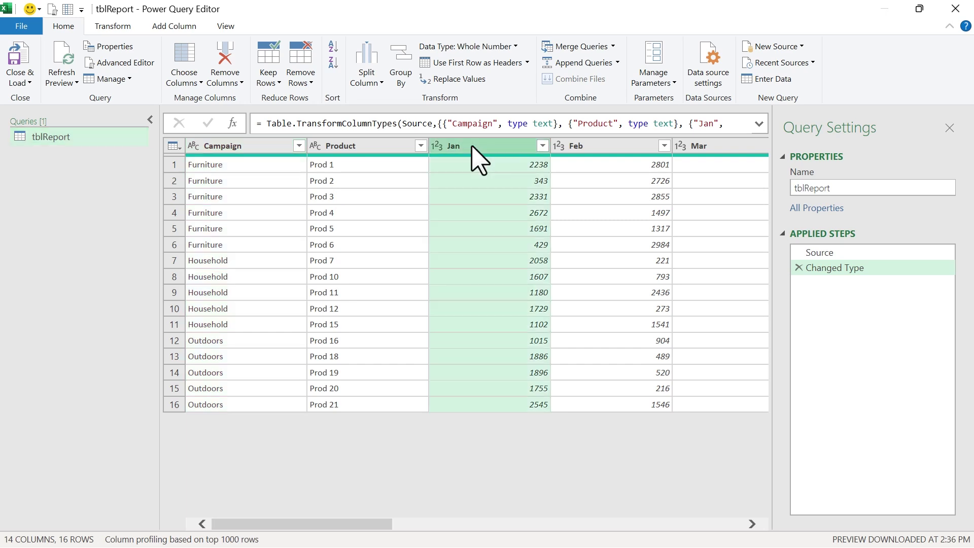
pyautogui.moveTo(364, 524); pyautogui.dragTo(765, 528)
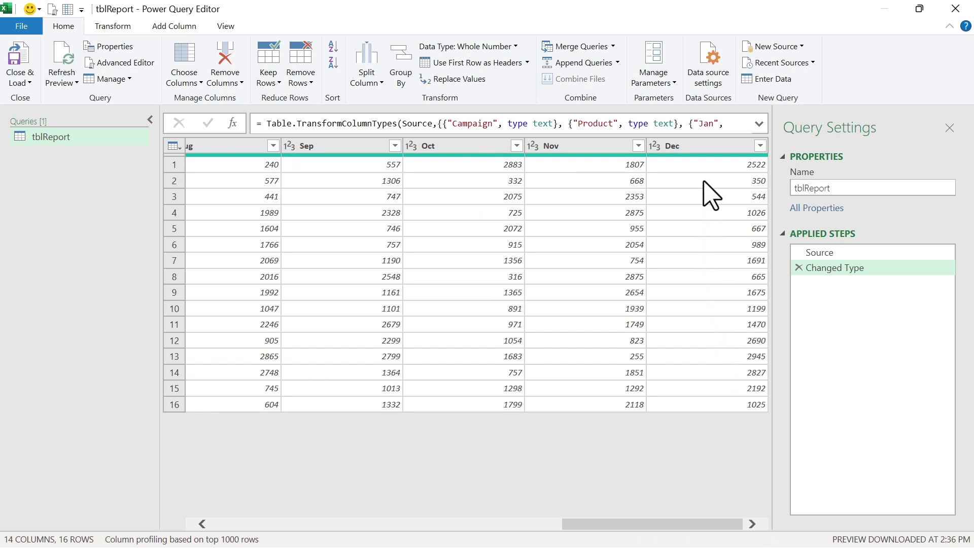
pyautogui.keyDown('shift'); pyautogui.click(705, 147); pyautogui.keyUp('shift')
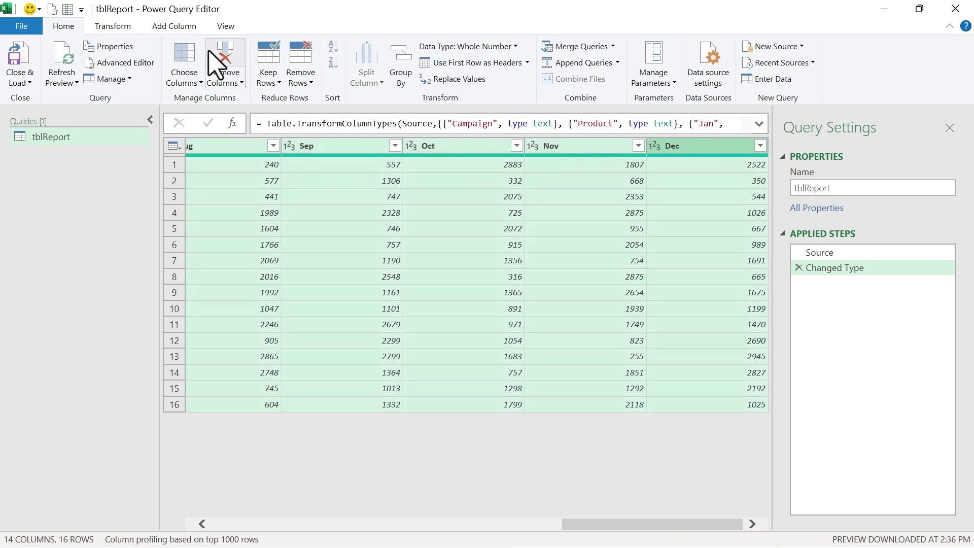
pyautogui.click(123, 28)
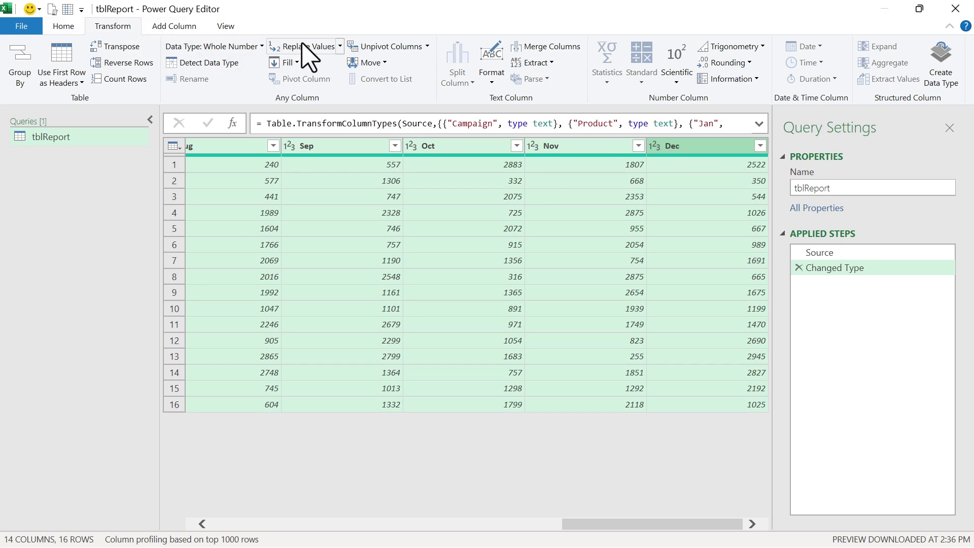
pyautogui.click(378, 47)
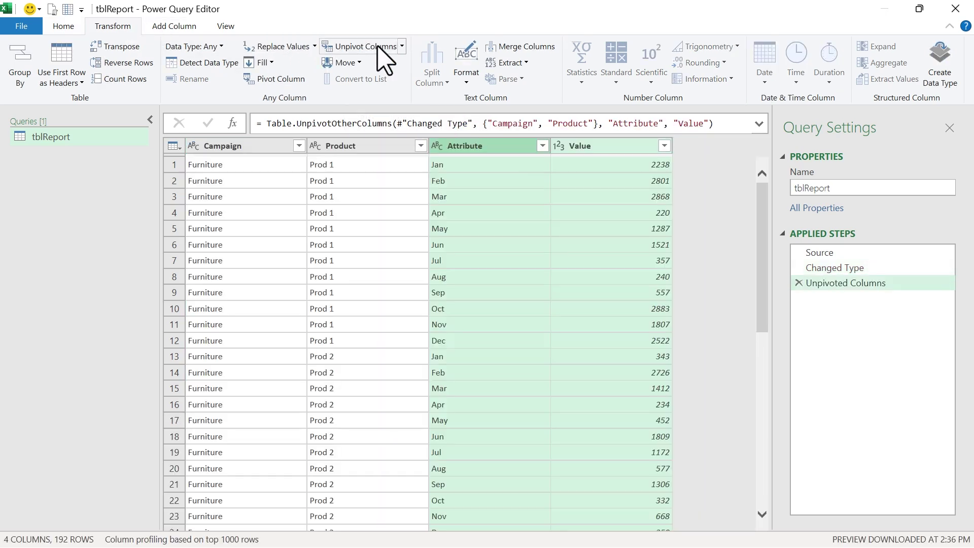
# - Rename the unpivoted Attribute column to Month and the Value column to Leads
pyautogui.doubleClick(467, 146)
pyautogui.write('Month')
pyautogui.press('Return')
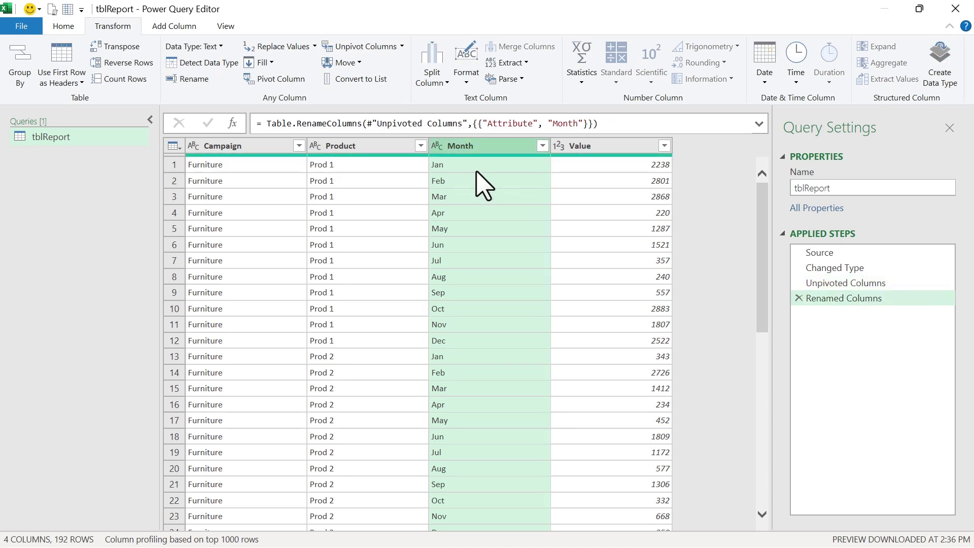
pyautogui.click(587, 146)
pyautogui.doubleClick(587, 146)
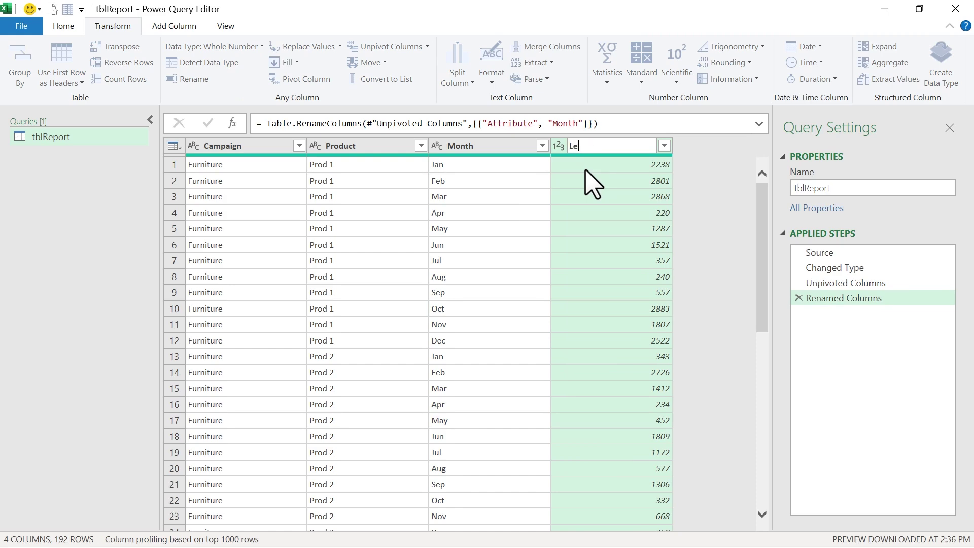
pyautogui.press('Return')
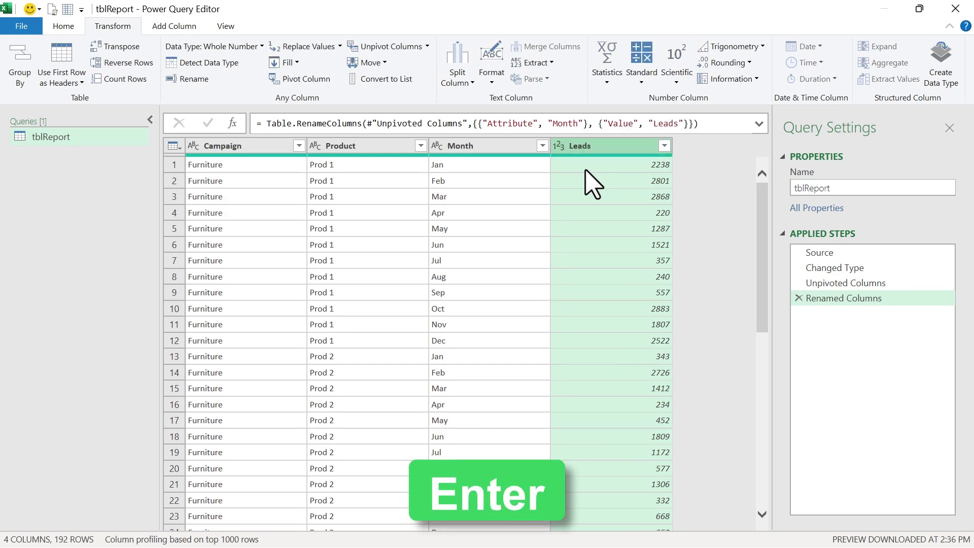
pyautogui.click(63, 26)
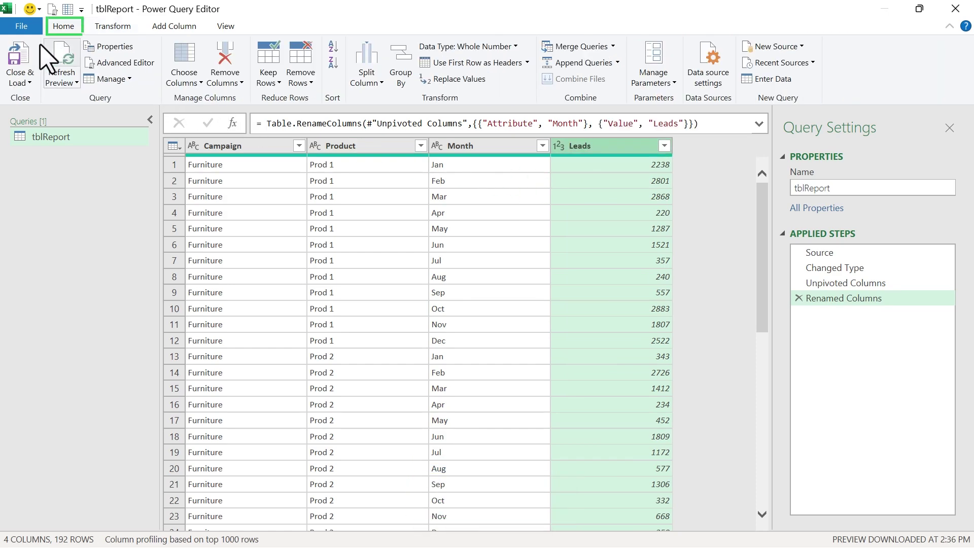
# - Load the unpivoted report query into a new worksheet and open the filter options of its Month column
pyautogui.click(25, 58)
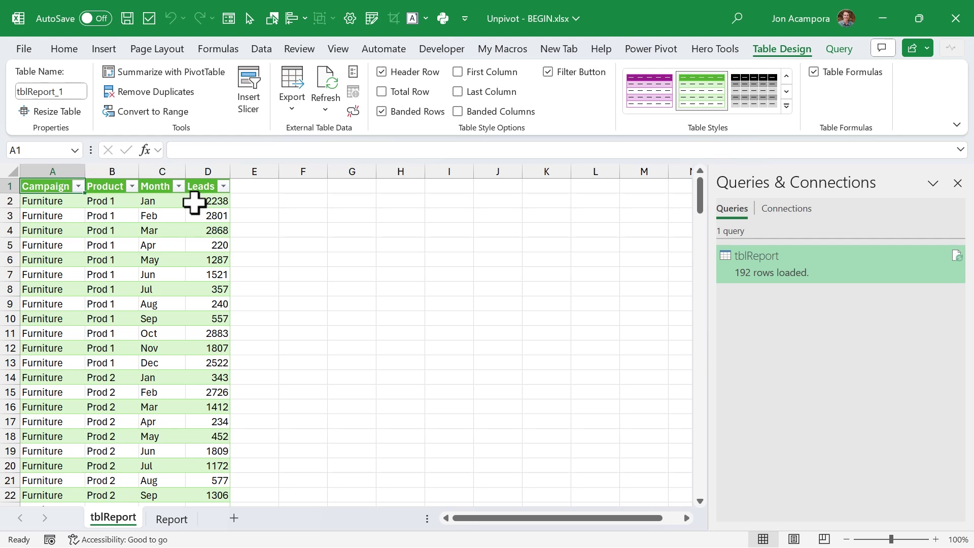
pyautogui.click(178, 186)
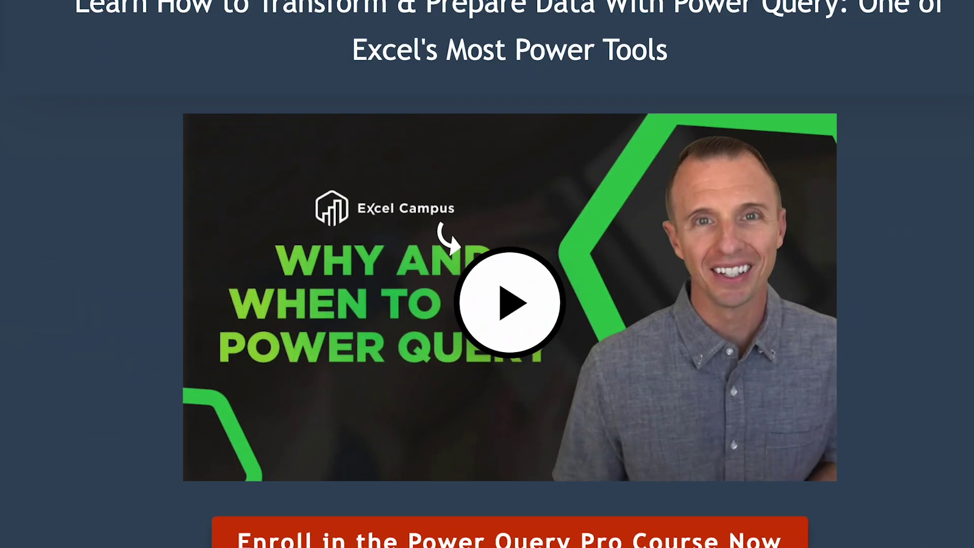
pyautogui.scroll(-7, 487, 274)
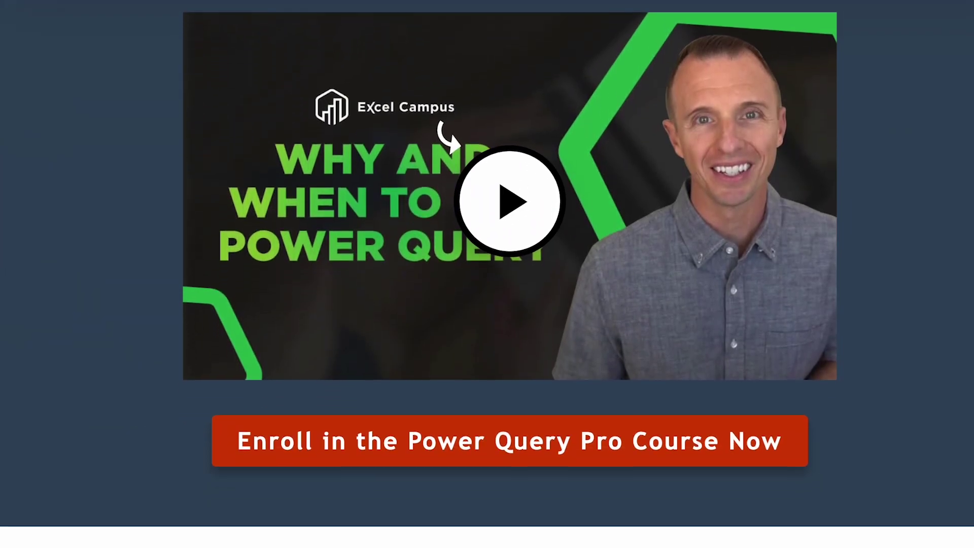
pyautogui.scroll(-10, 487, 273)
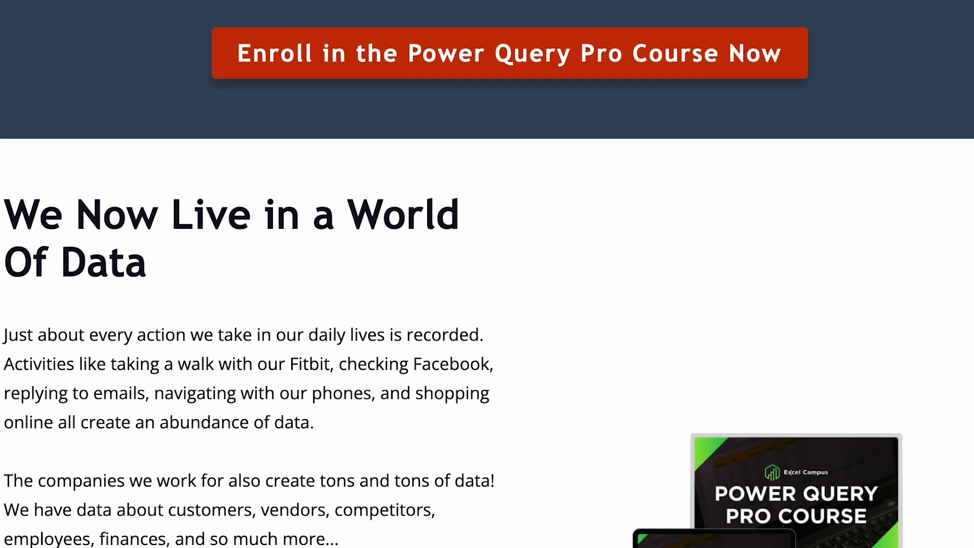
pyautogui.scroll(-7, 487, 274)
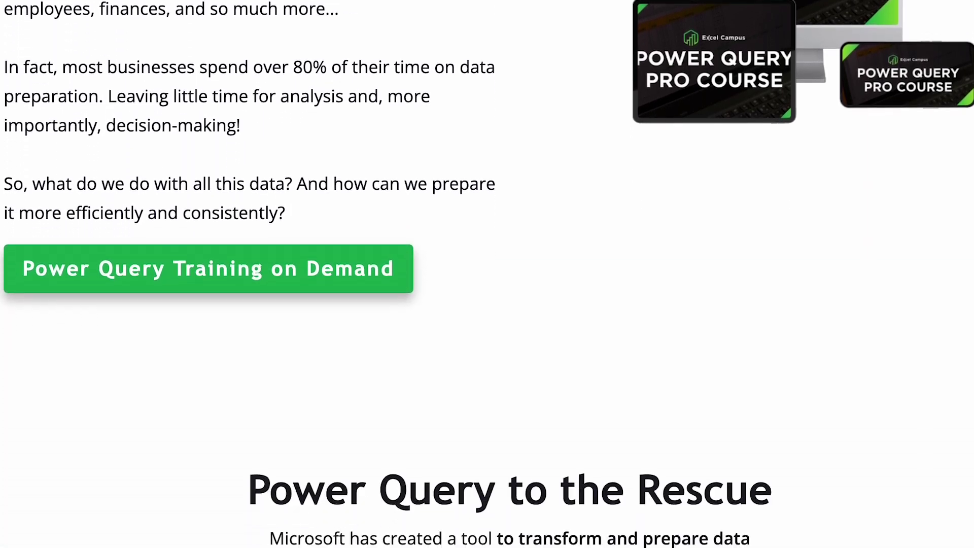
pyautogui.scroll(-8, 486, 274)
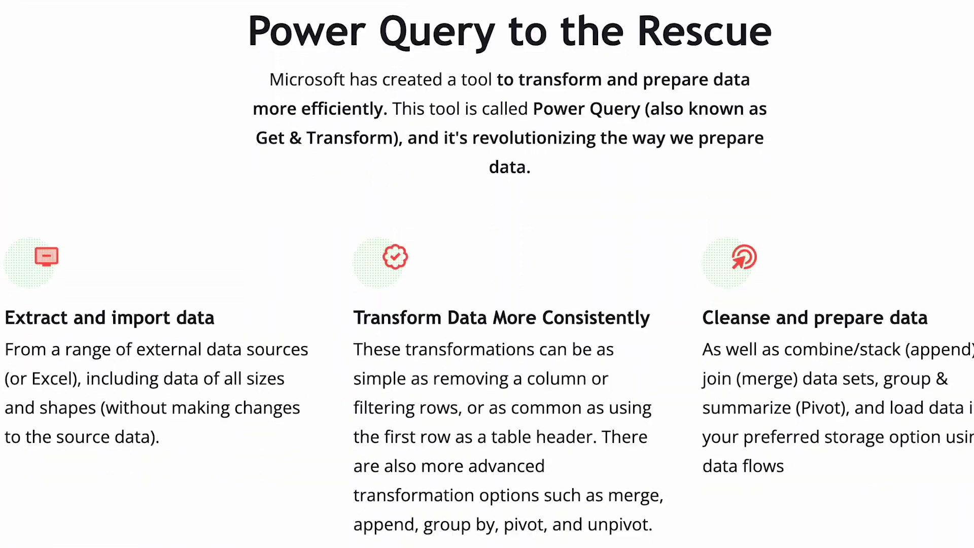